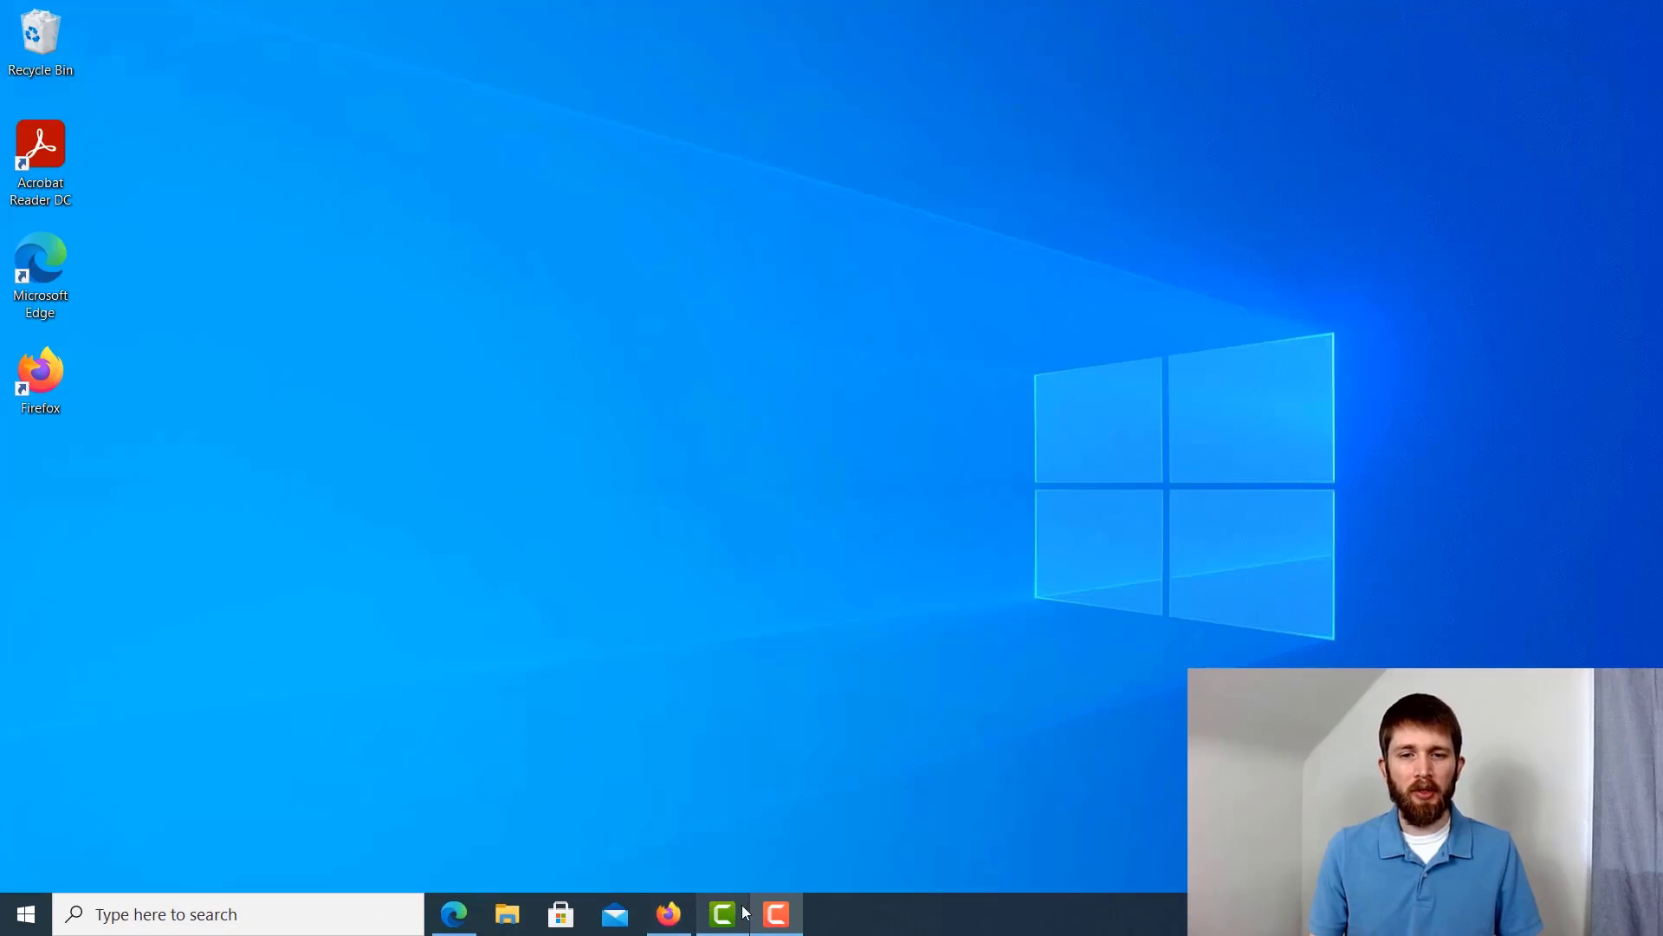
# - In Firefox's Roblox sign-up form, set birth month, day and year to July, 01, 1984
pyautogui.click(668, 915)
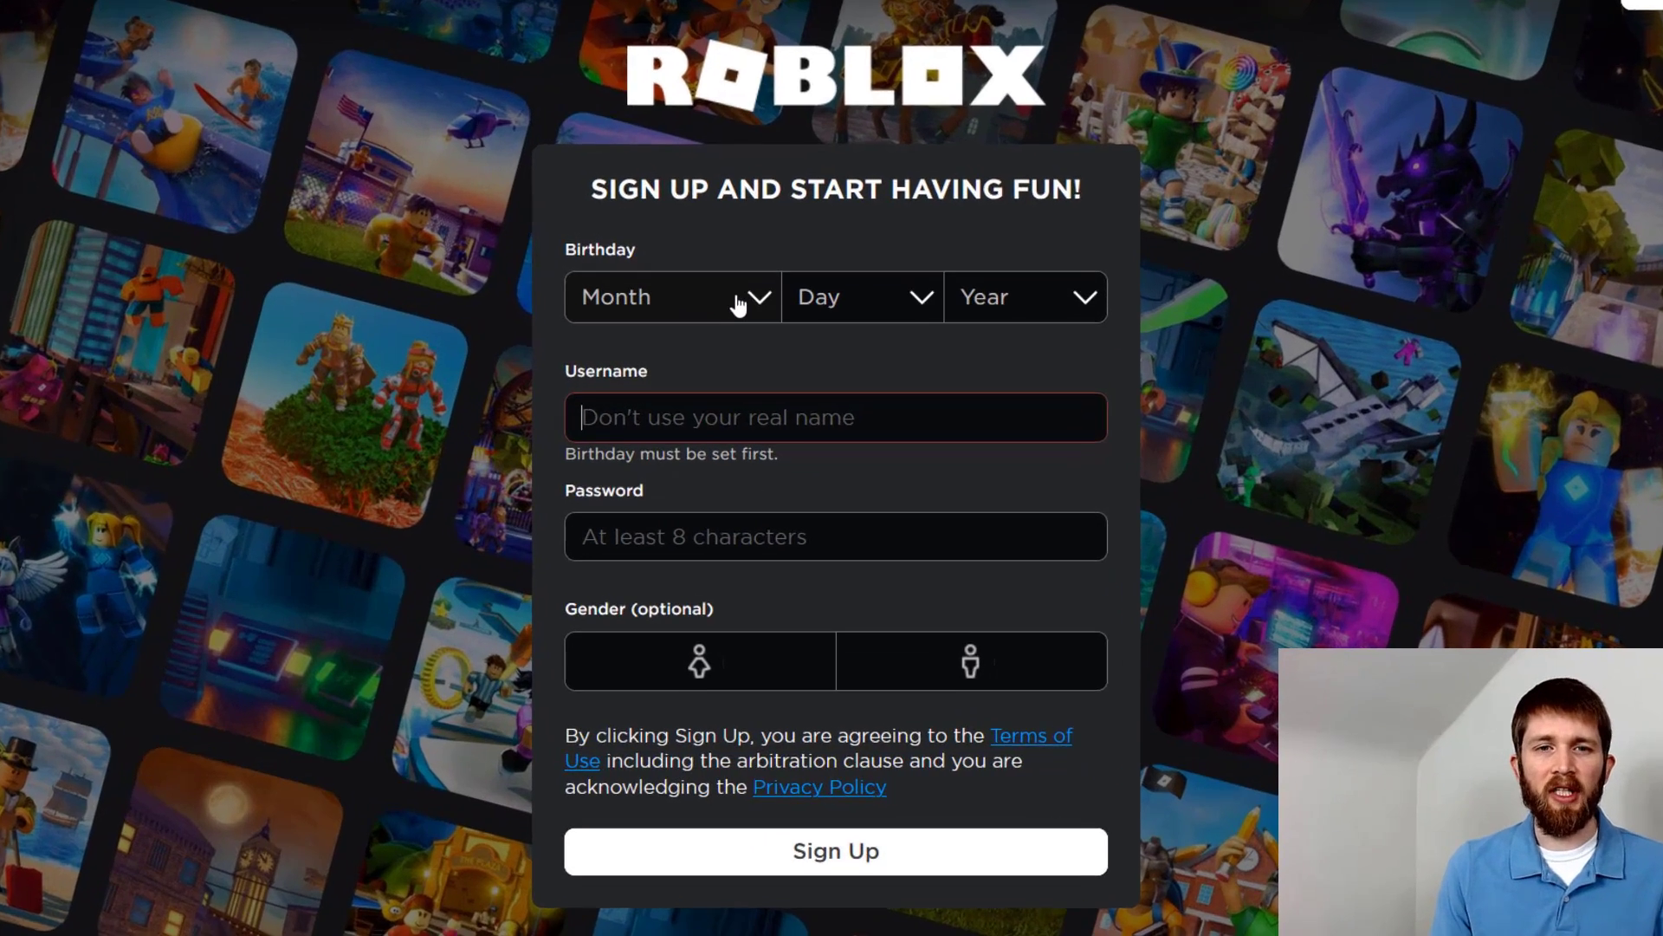
pyautogui.click(740, 384)
pyautogui.click(618, 559)
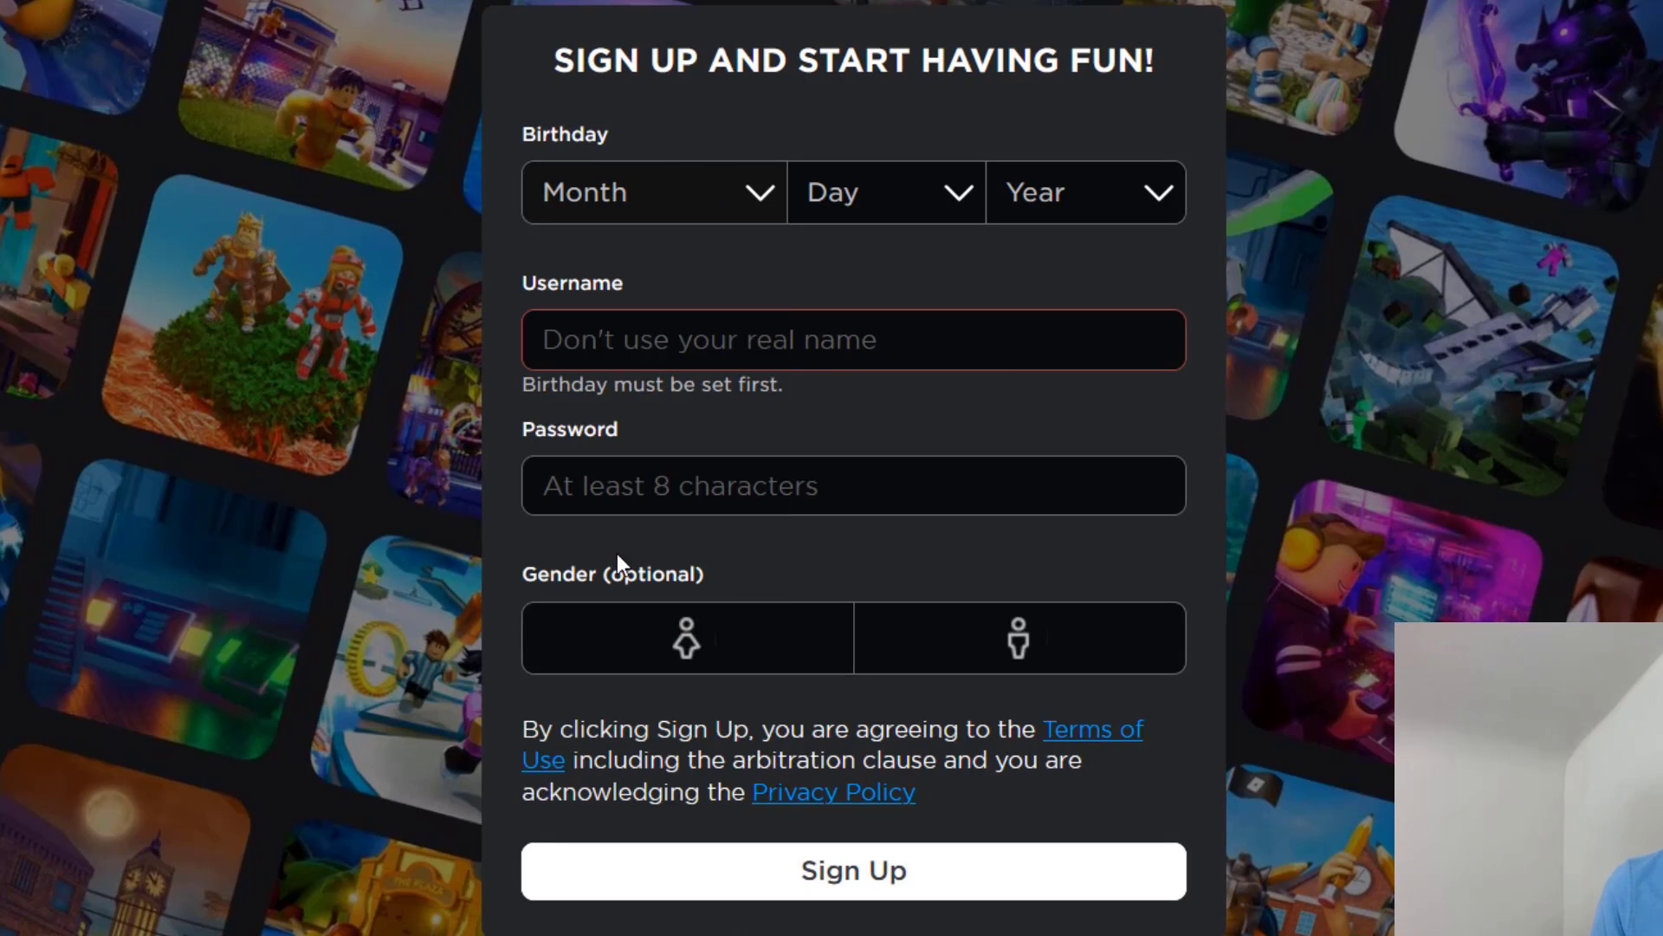
pyautogui.click(880, 216)
pyautogui.click(865, 298)
pyautogui.click(1035, 195)
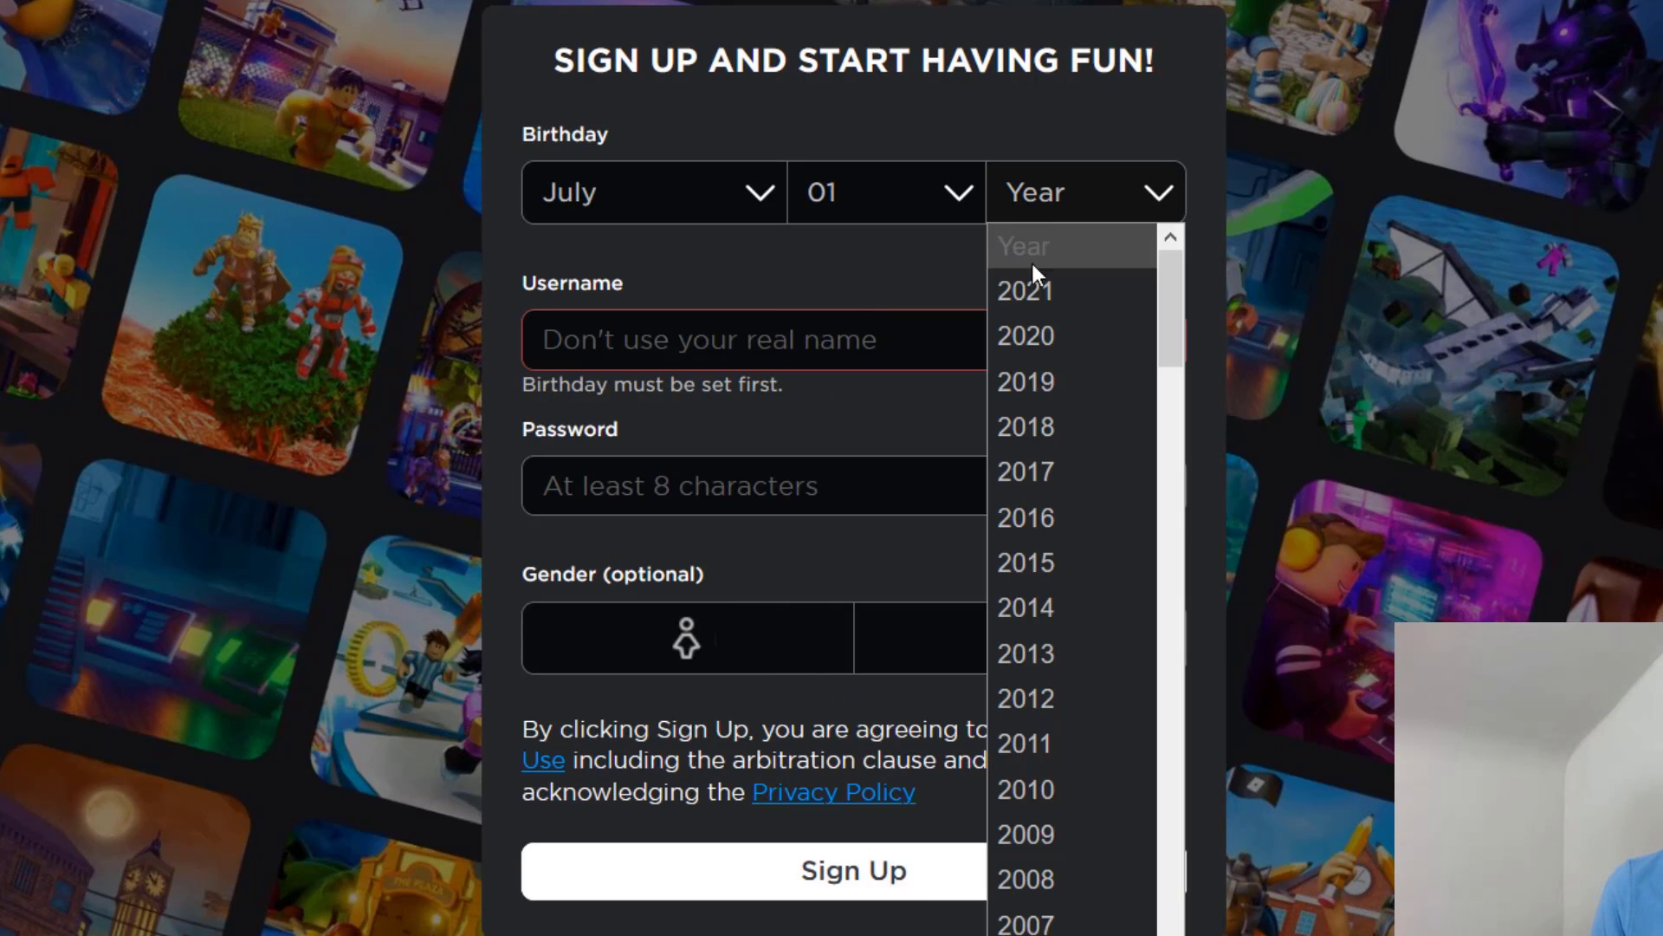
pyautogui.scroll(-15, 1063, 396)
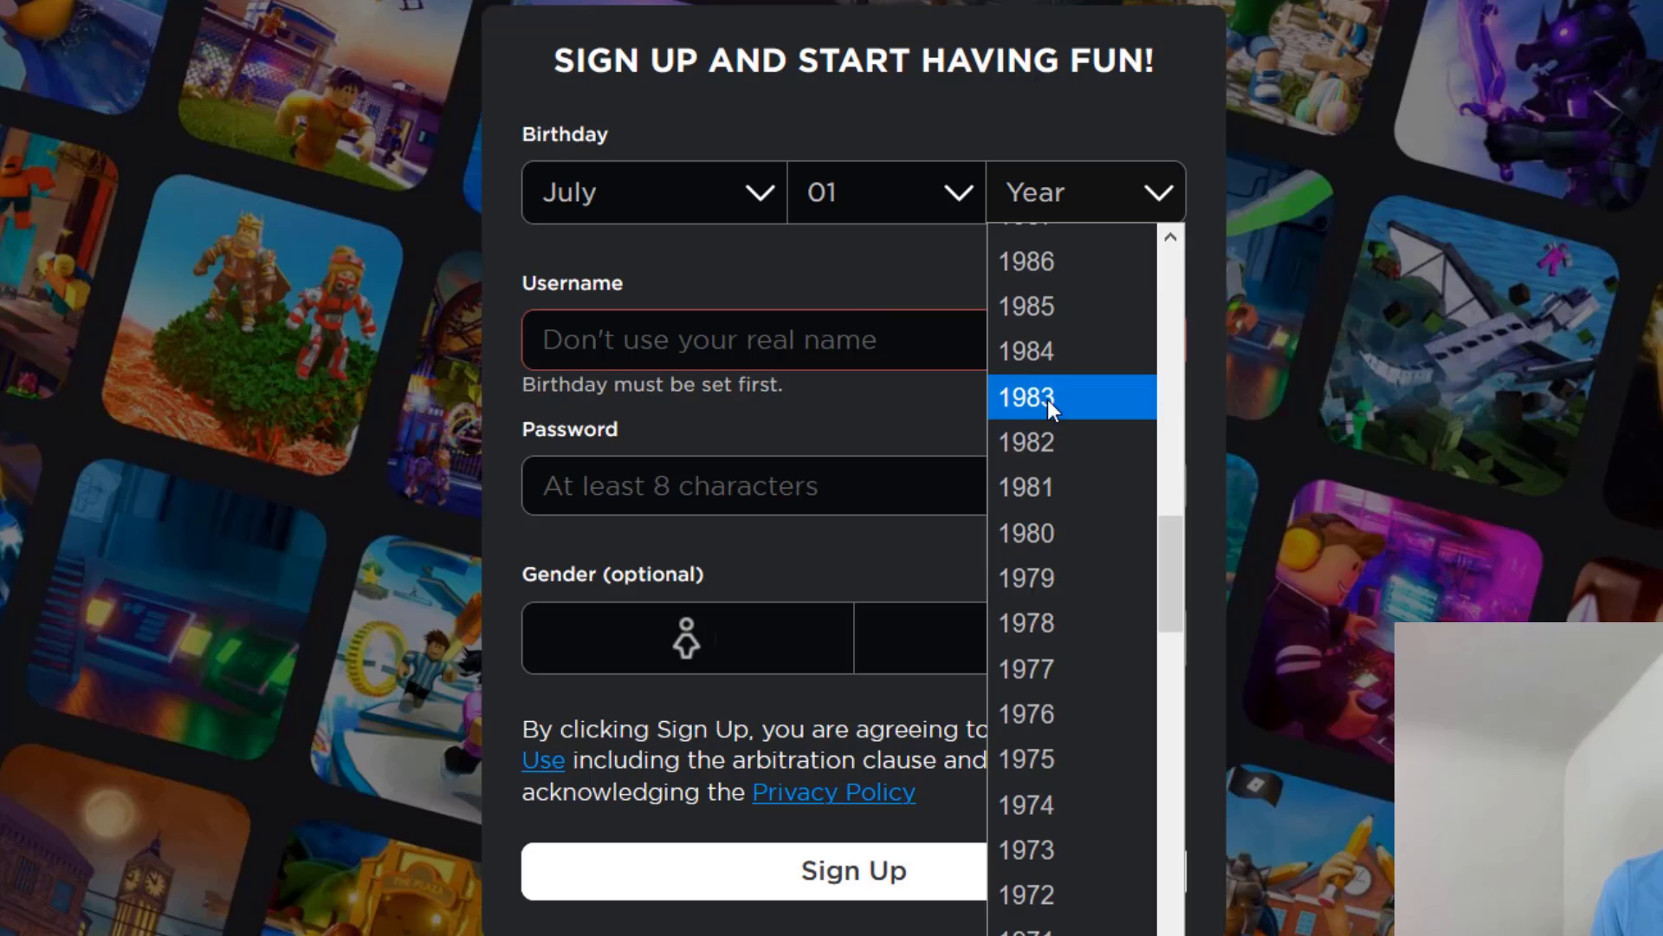
pyautogui.click(1049, 352)
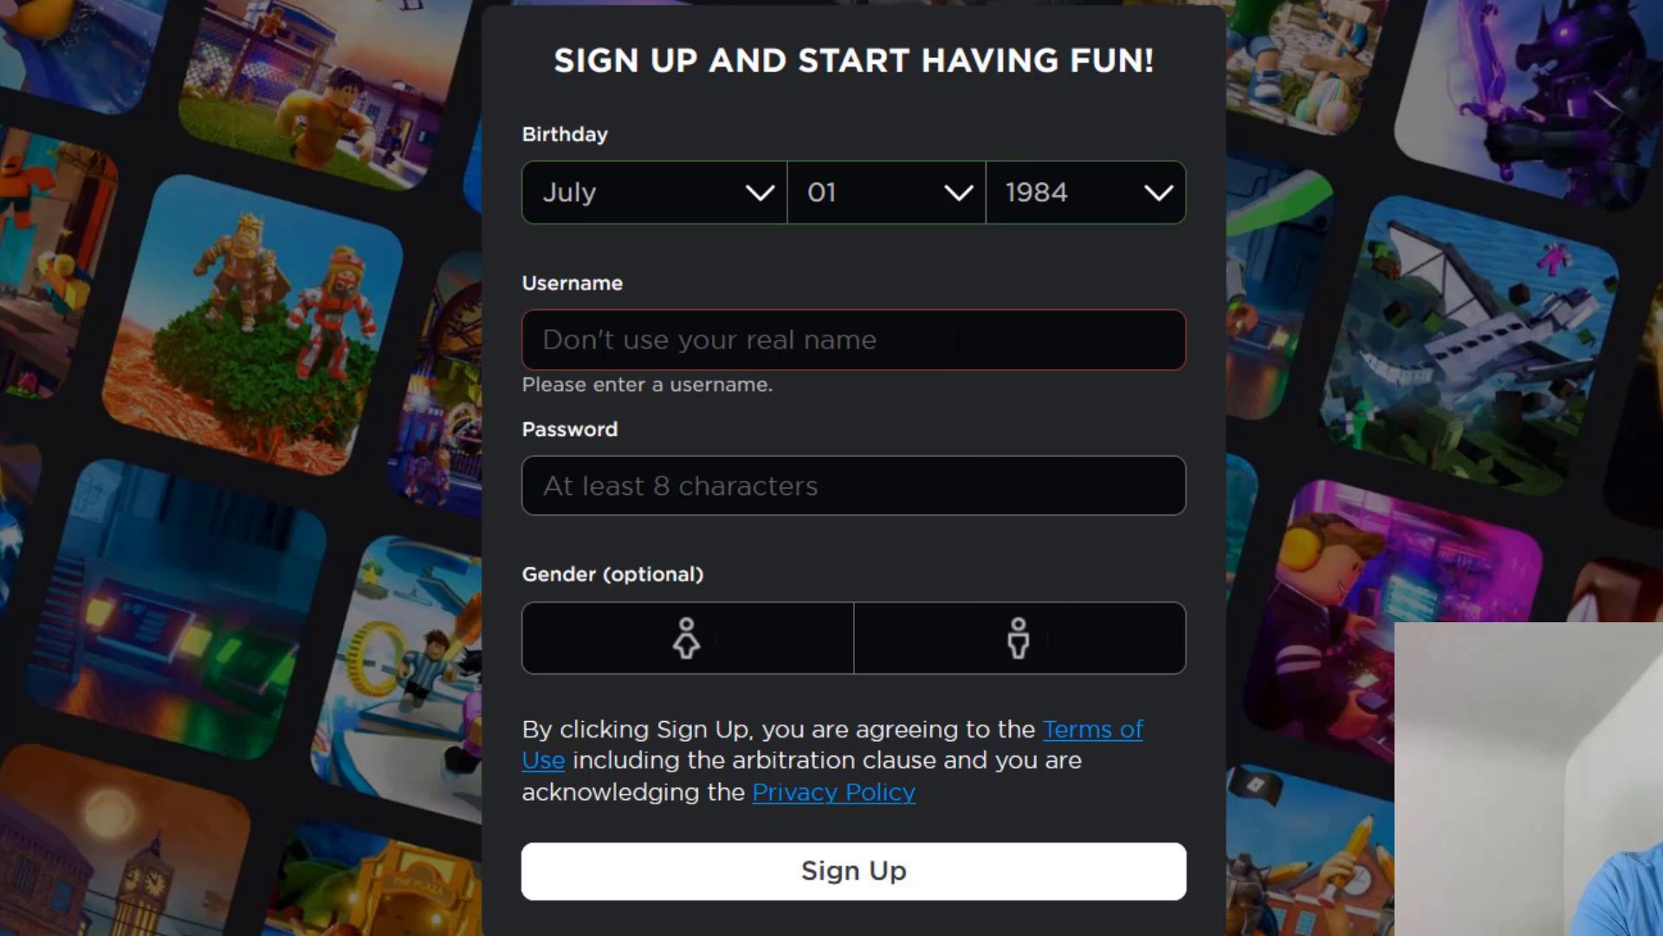
# - Enter a corrected username and an account password, choose male gender, and submit the form
pyautogui.write('RobloxL')
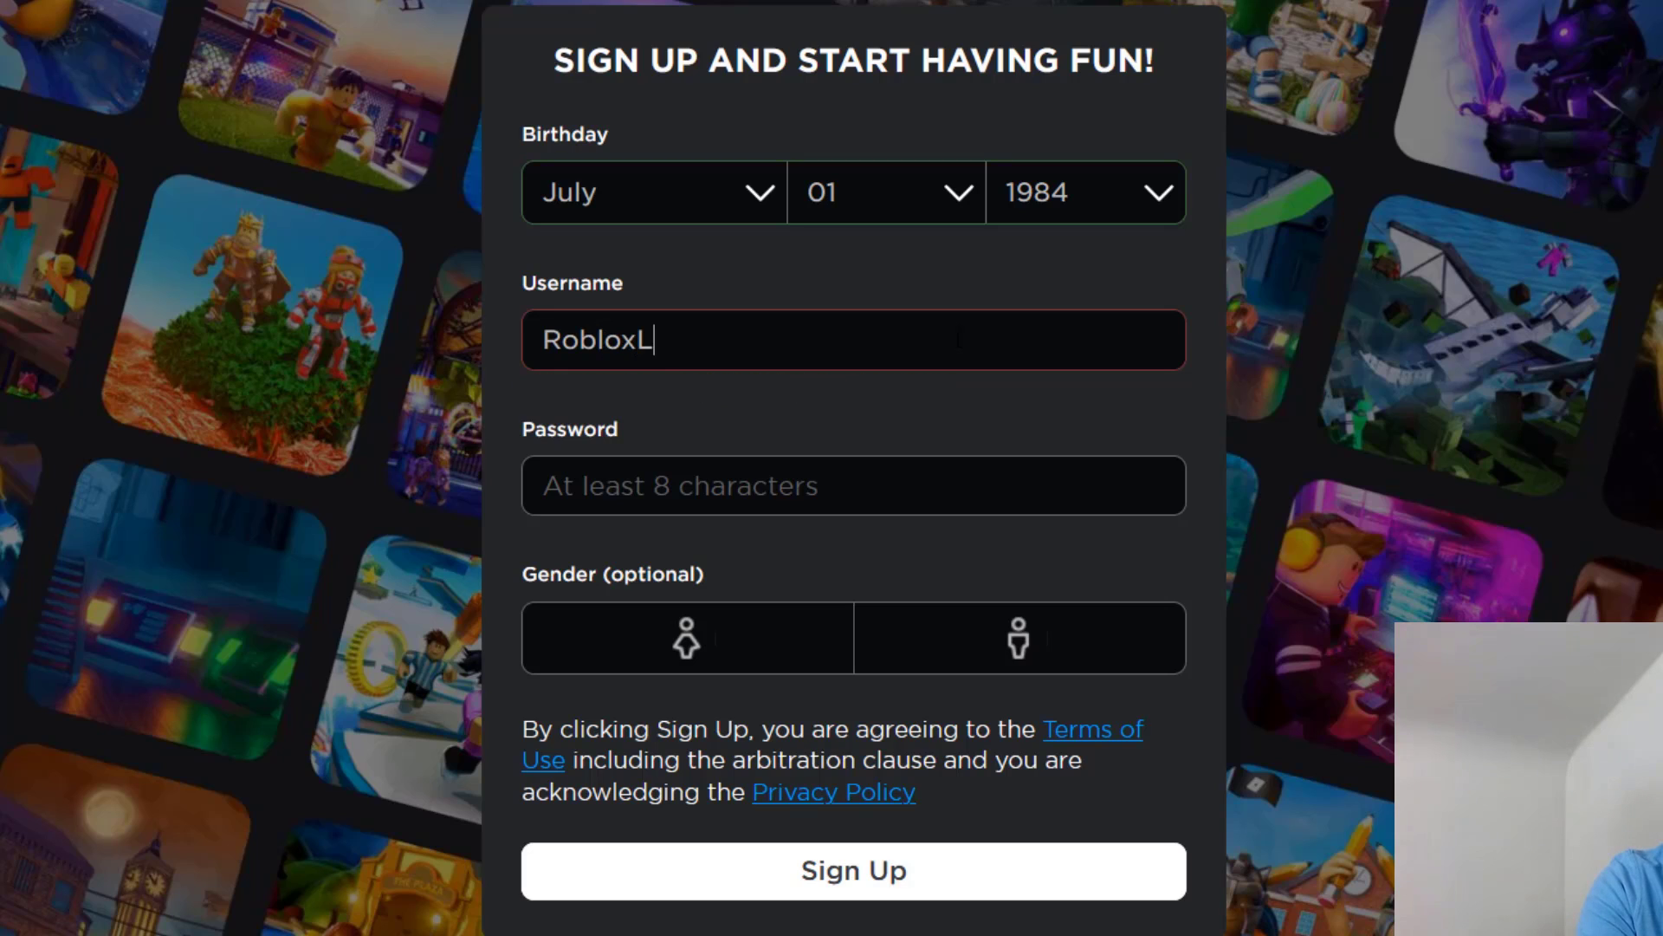
pyautogui.write('eanrner')
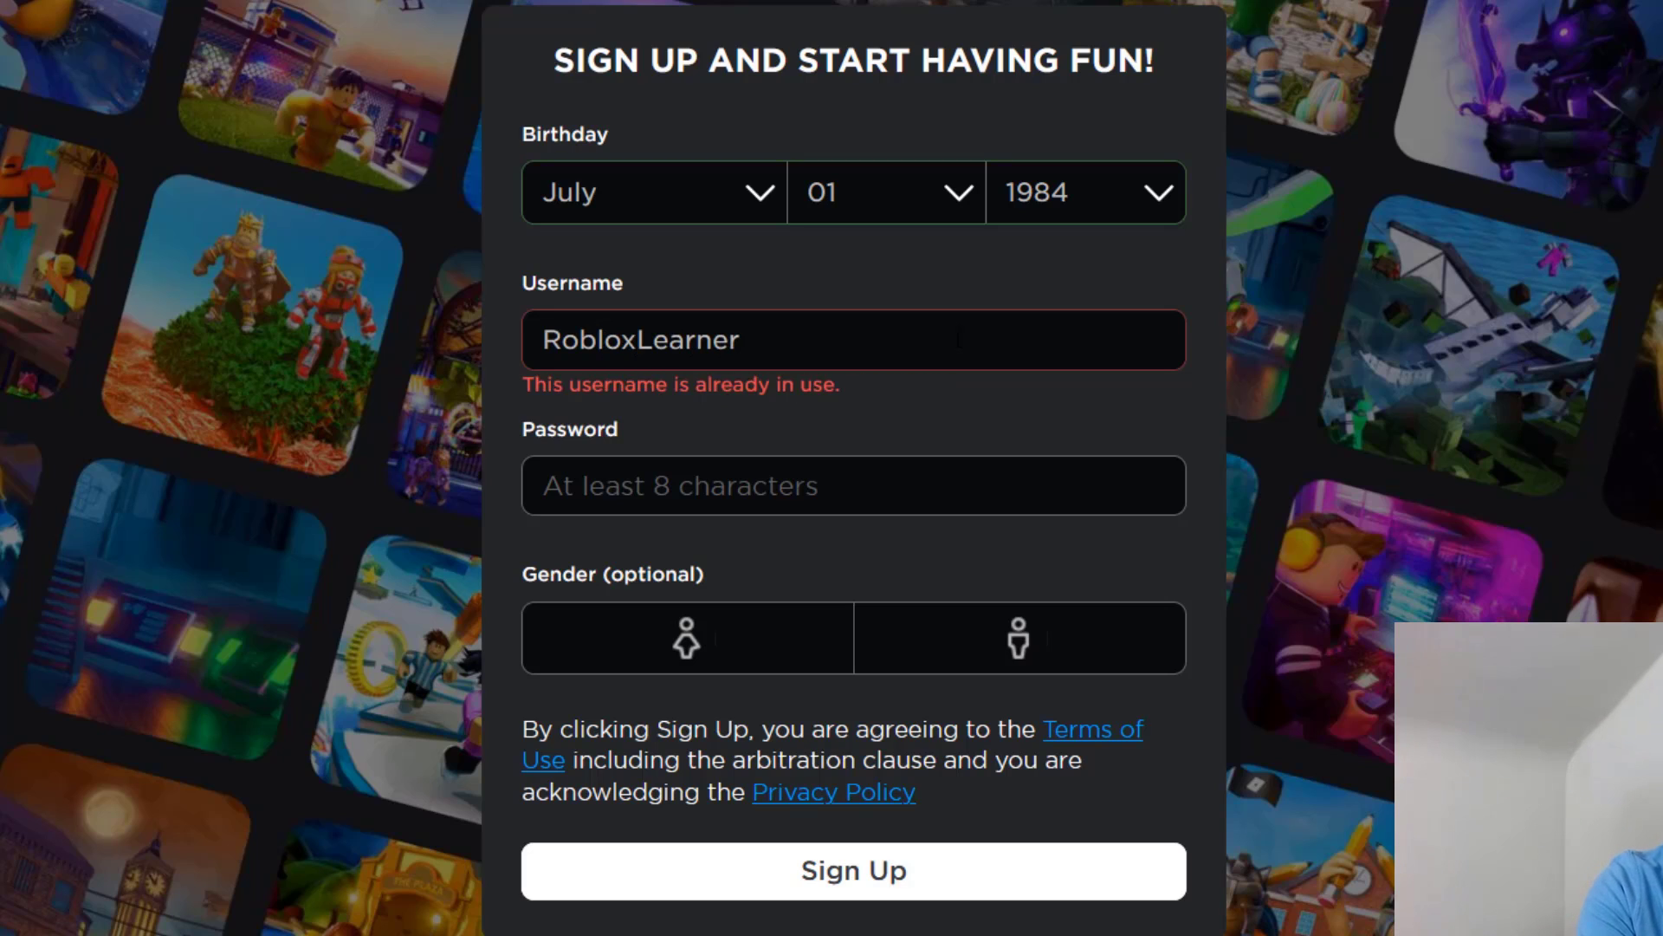
pyautogui.write('4')
pyautogui.press('BackSpace')
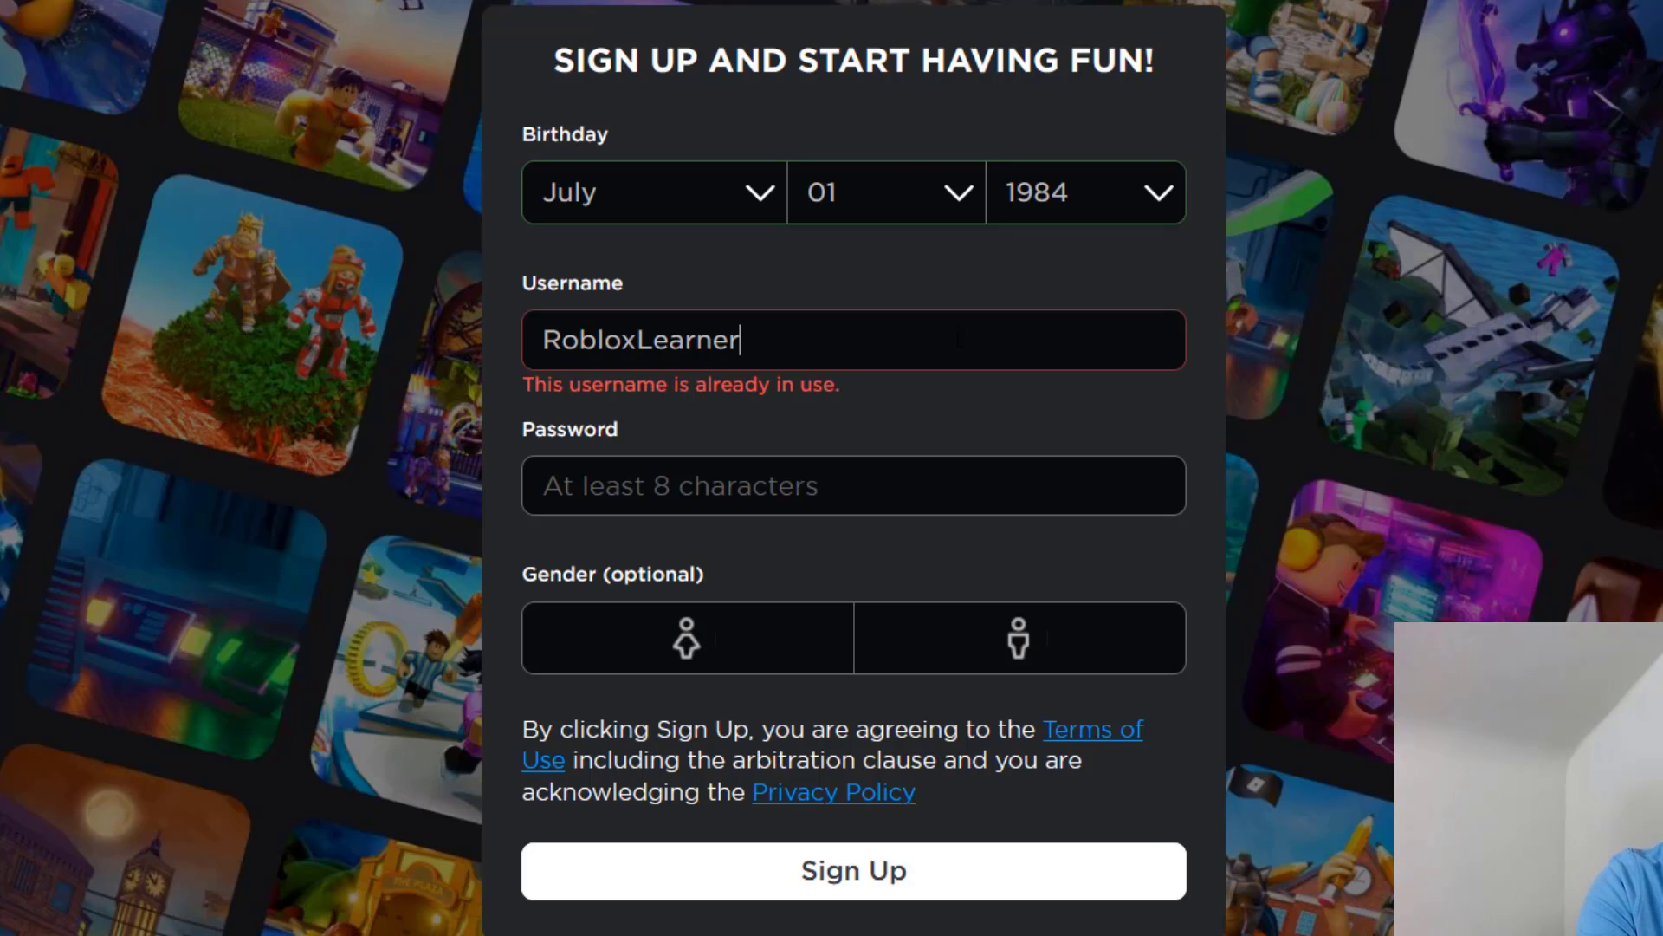
pyautogui.write('4')
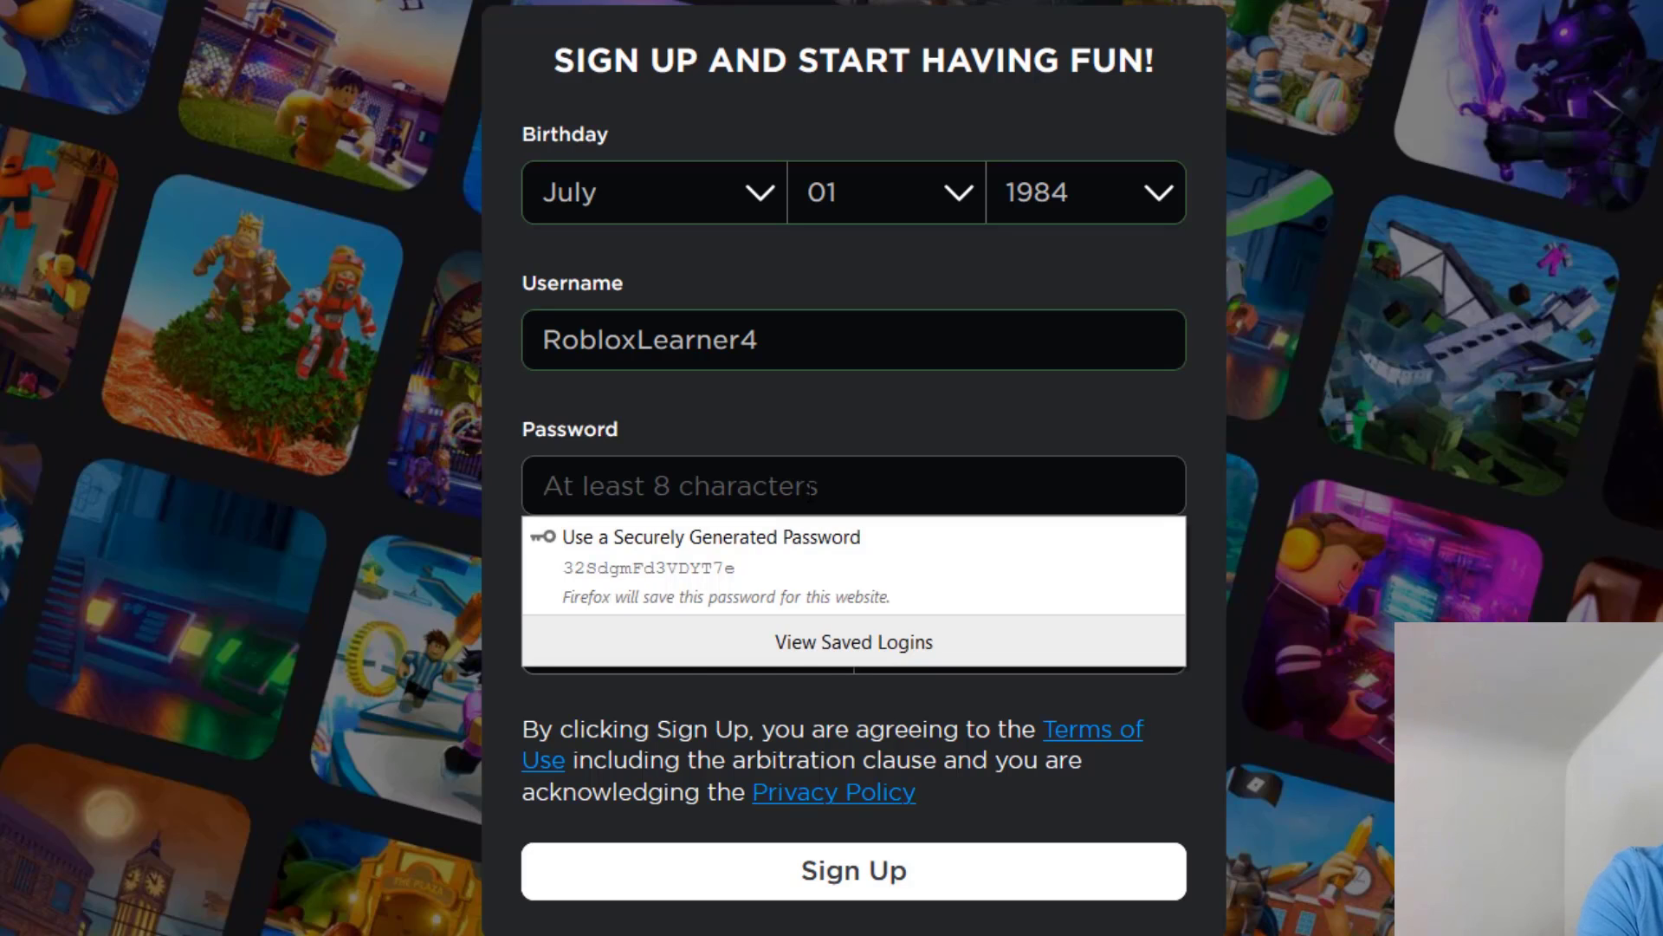
pyautogui.write('********')
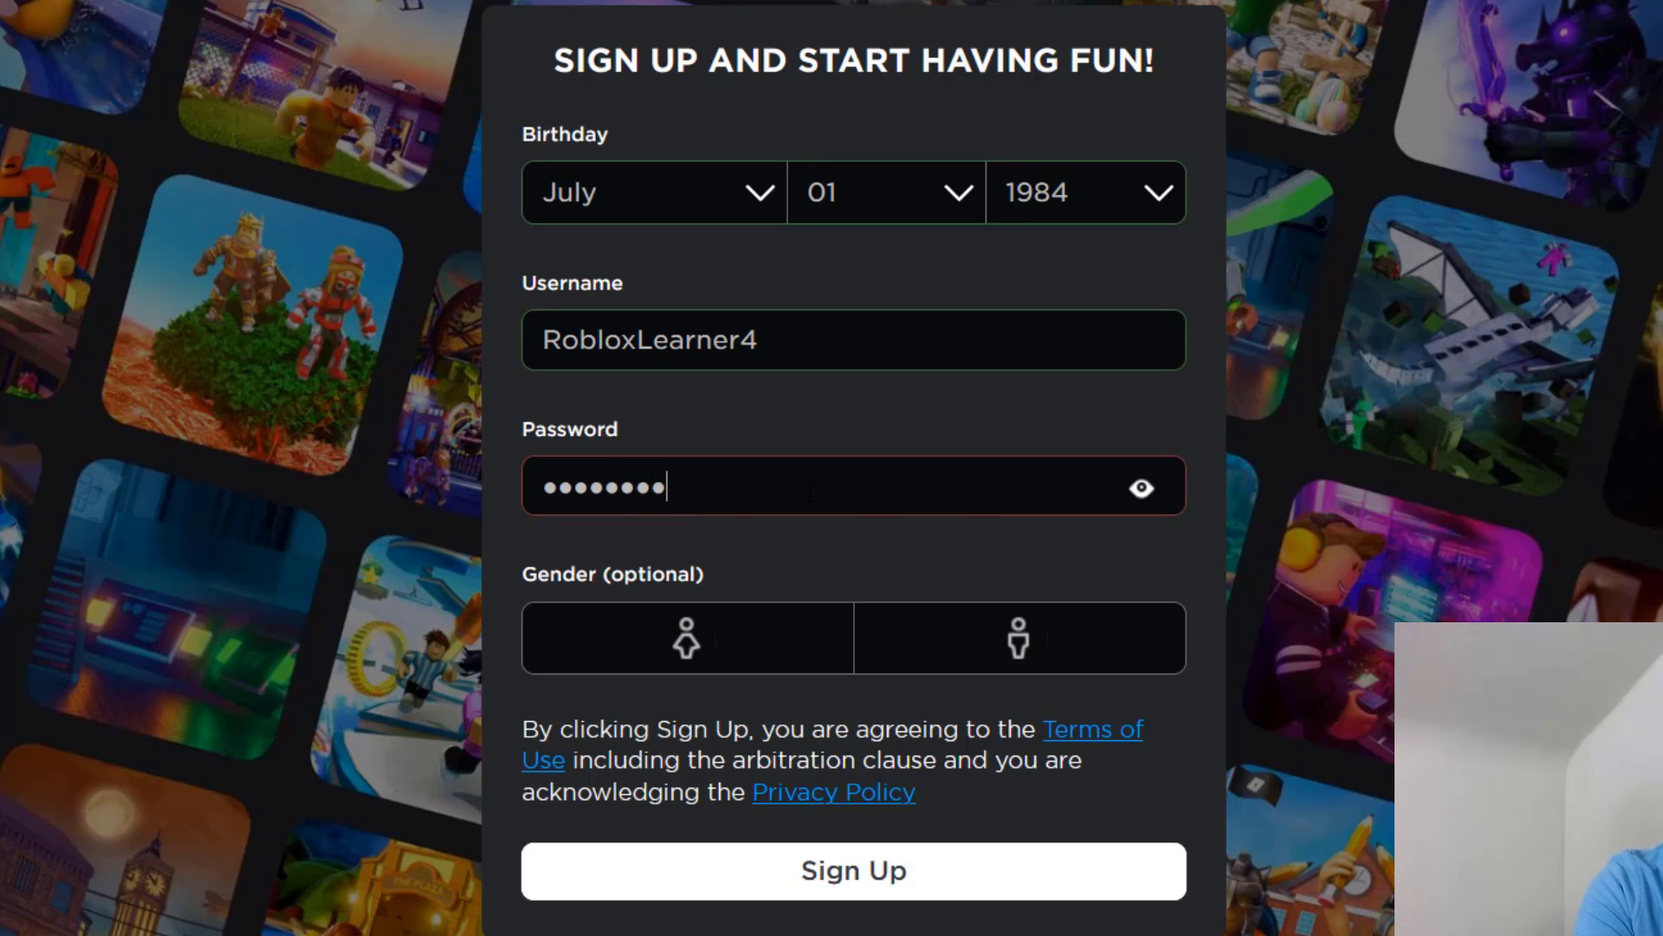
pyautogui.click(1005, 661)
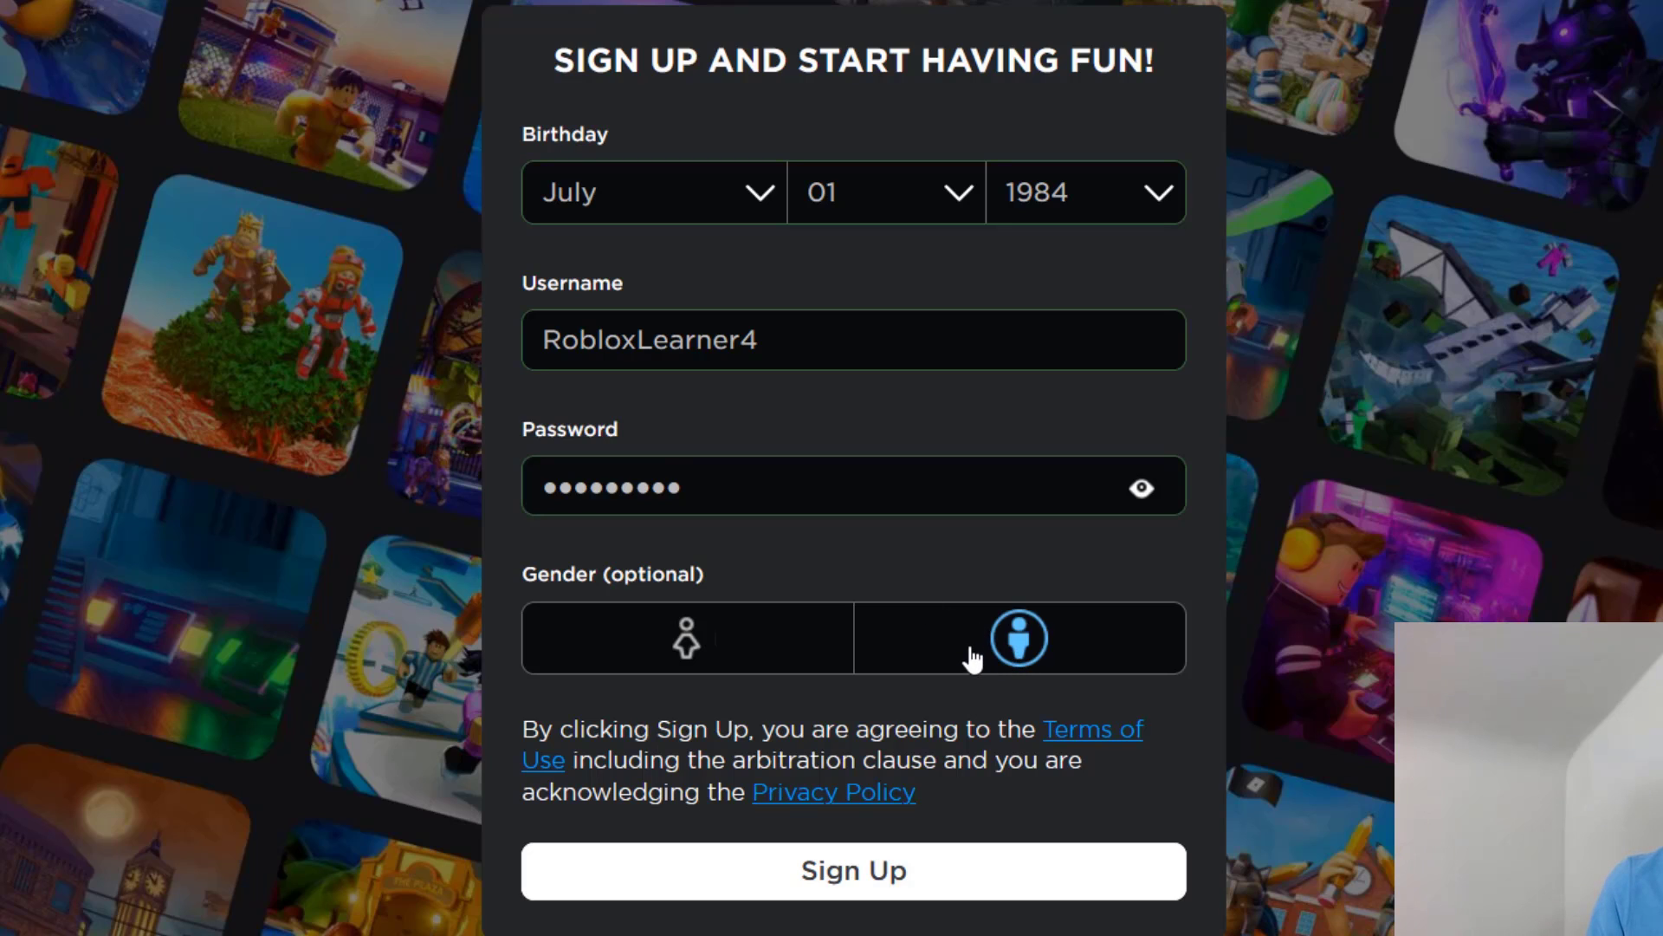
pyautogui.click(903, 876)
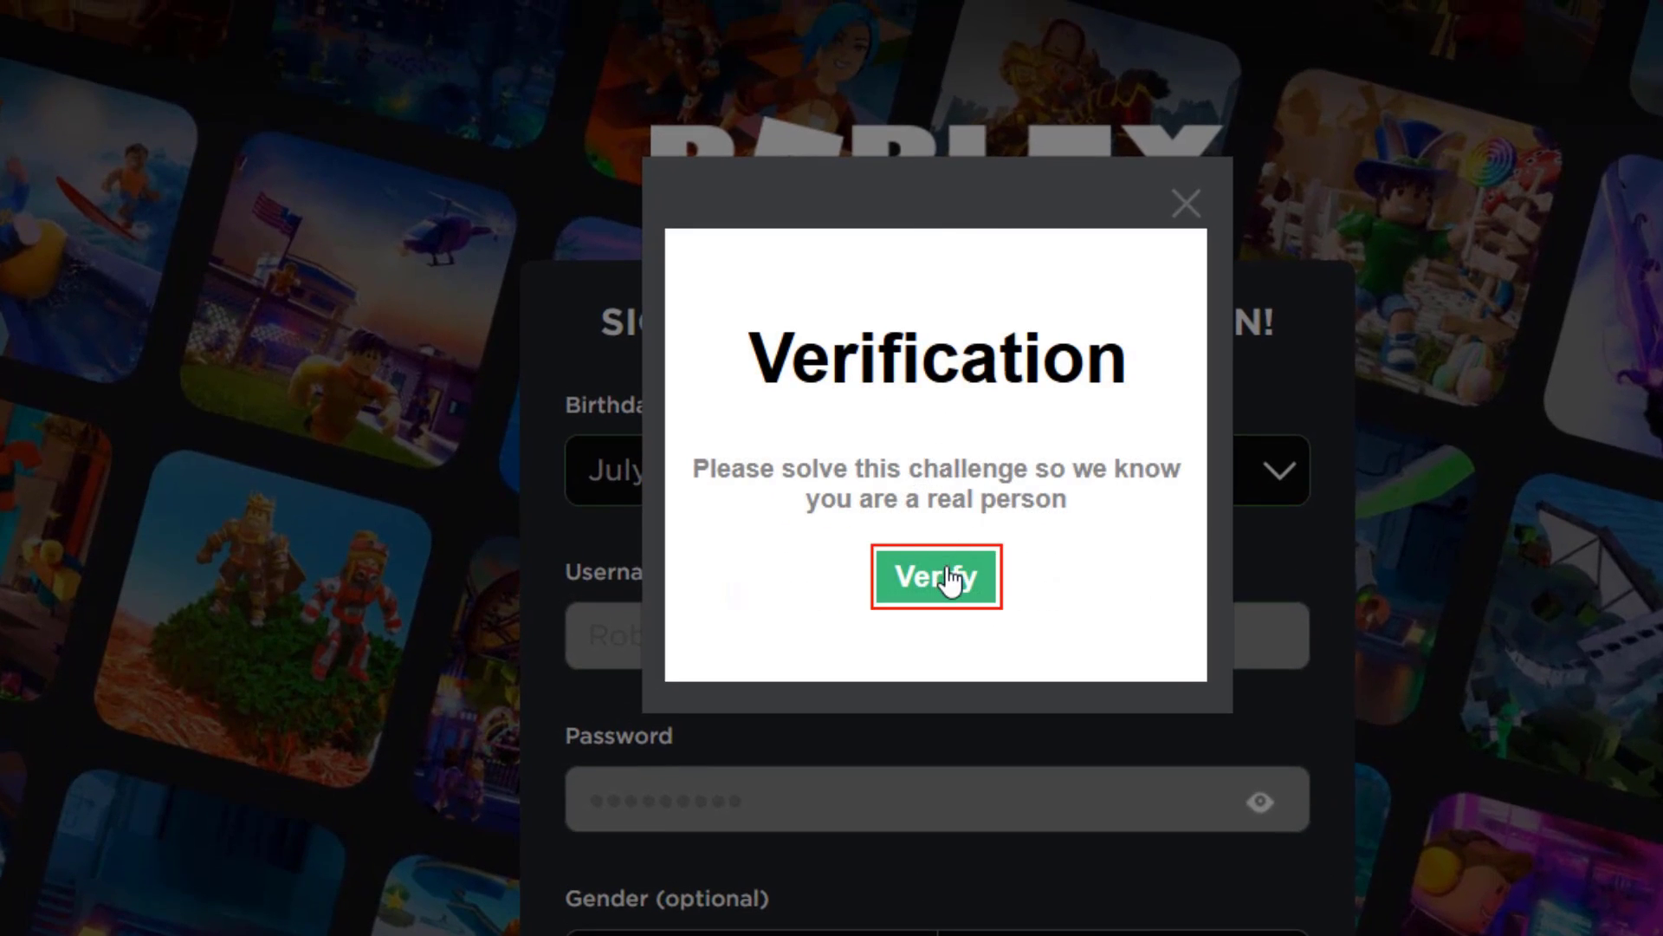
# - Start the verification and select the two dice pairs with matching upward icons
pyautogui.click(950, 577)
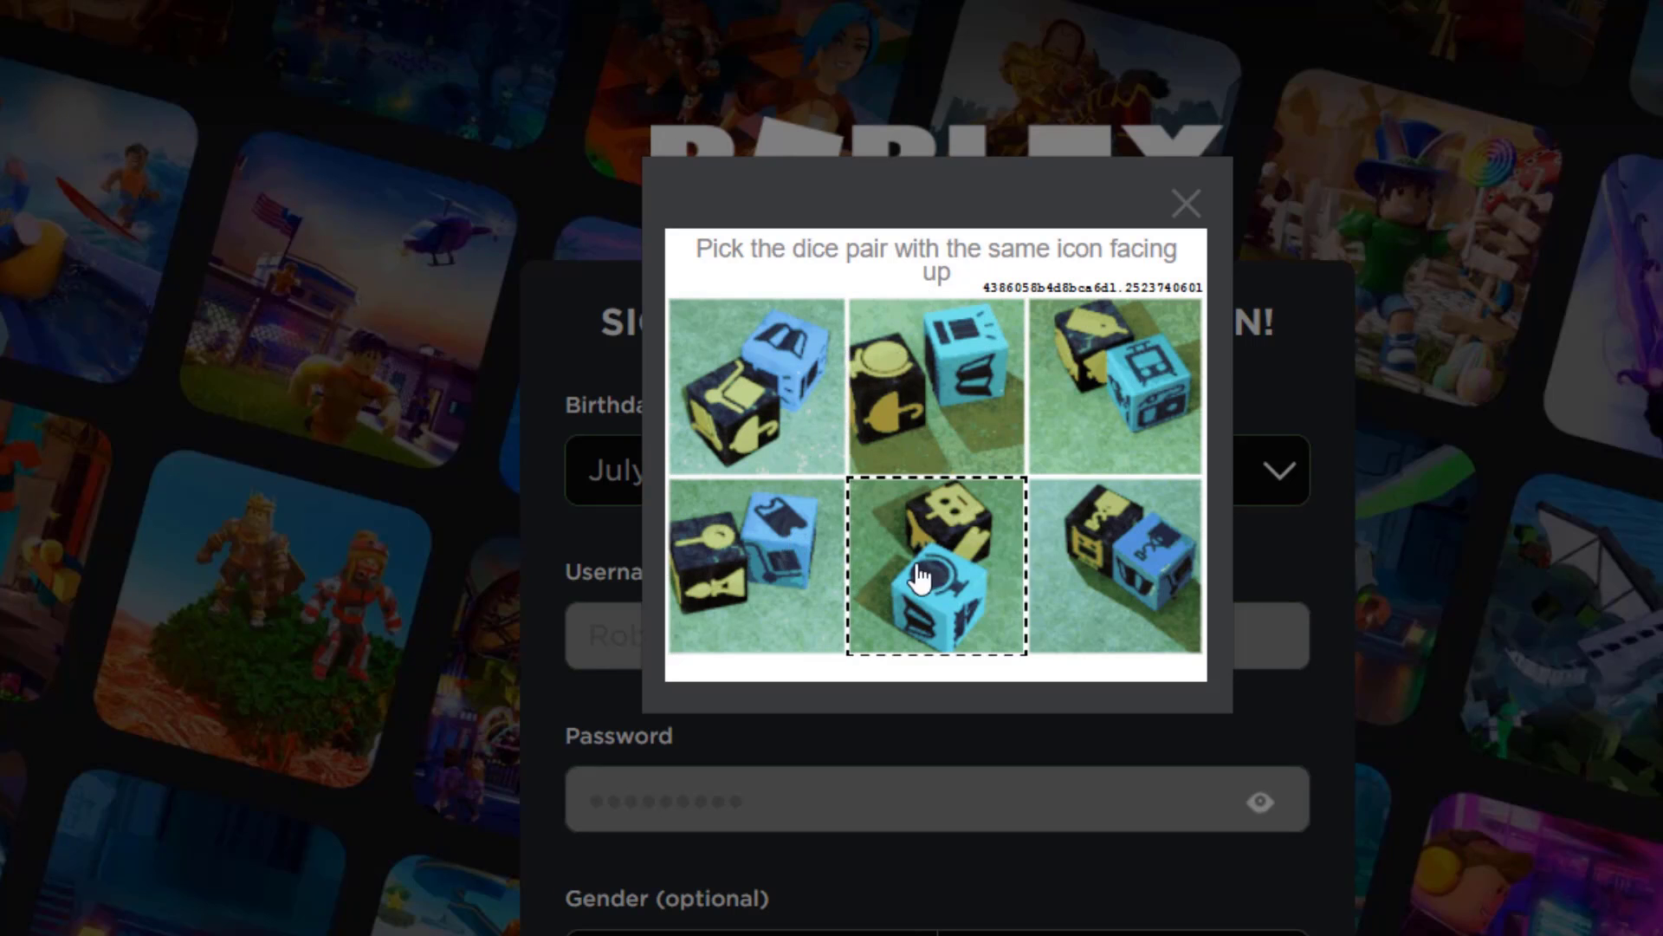
pyautogui.click(1095, 579)
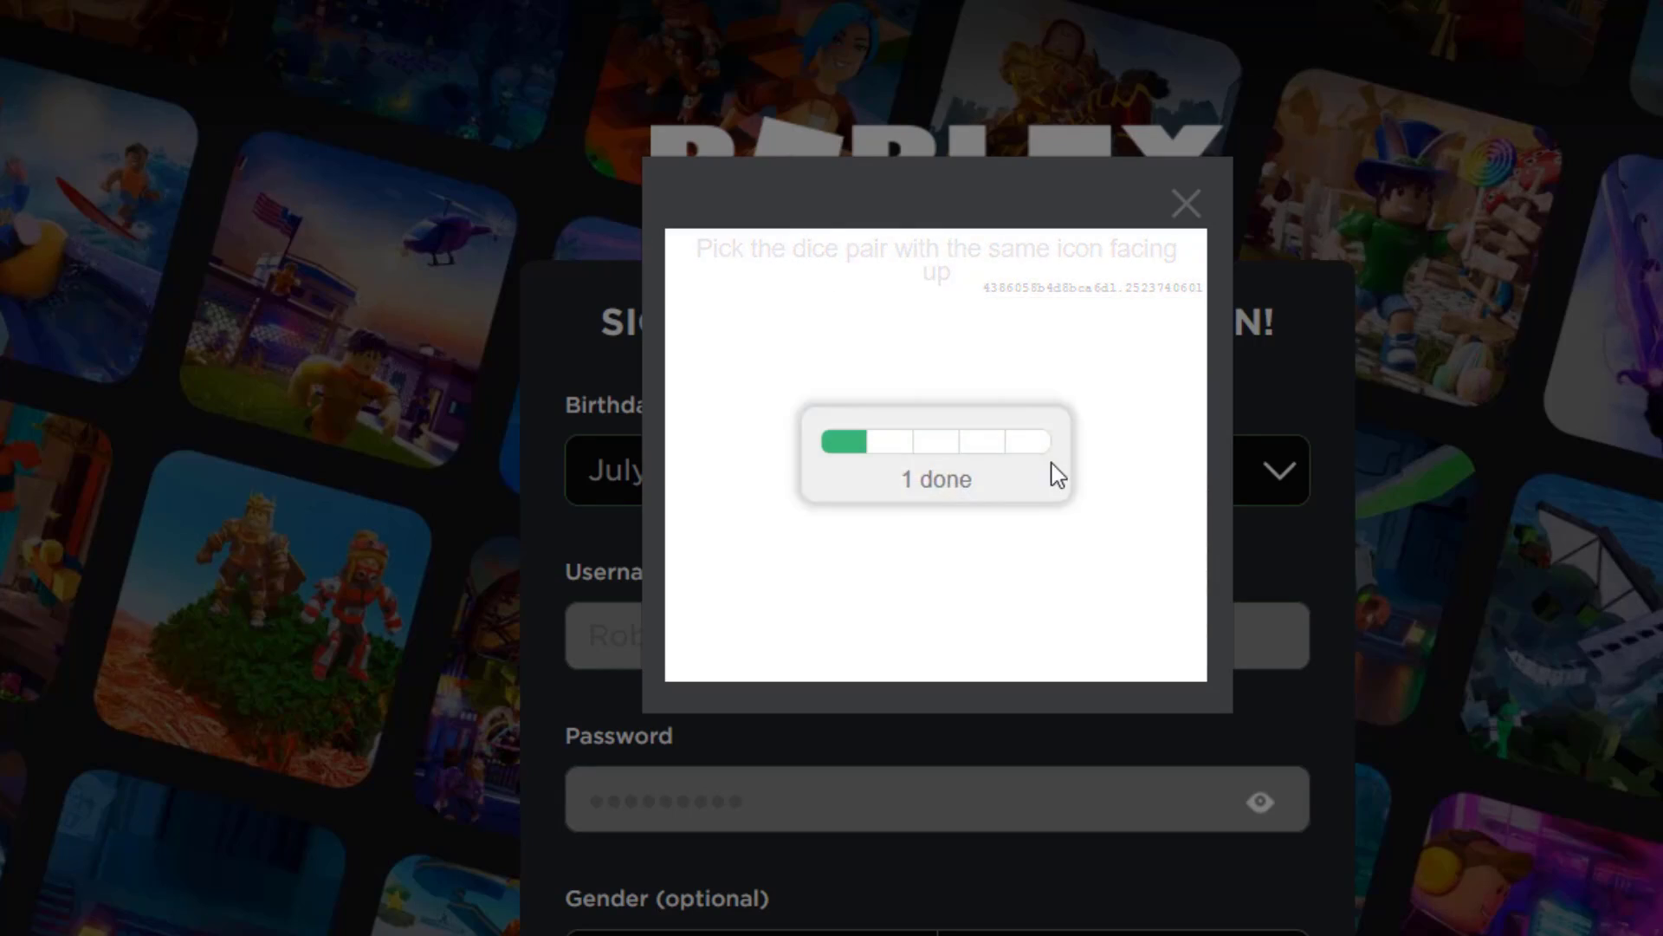
pyautogui.click(1091, 427)
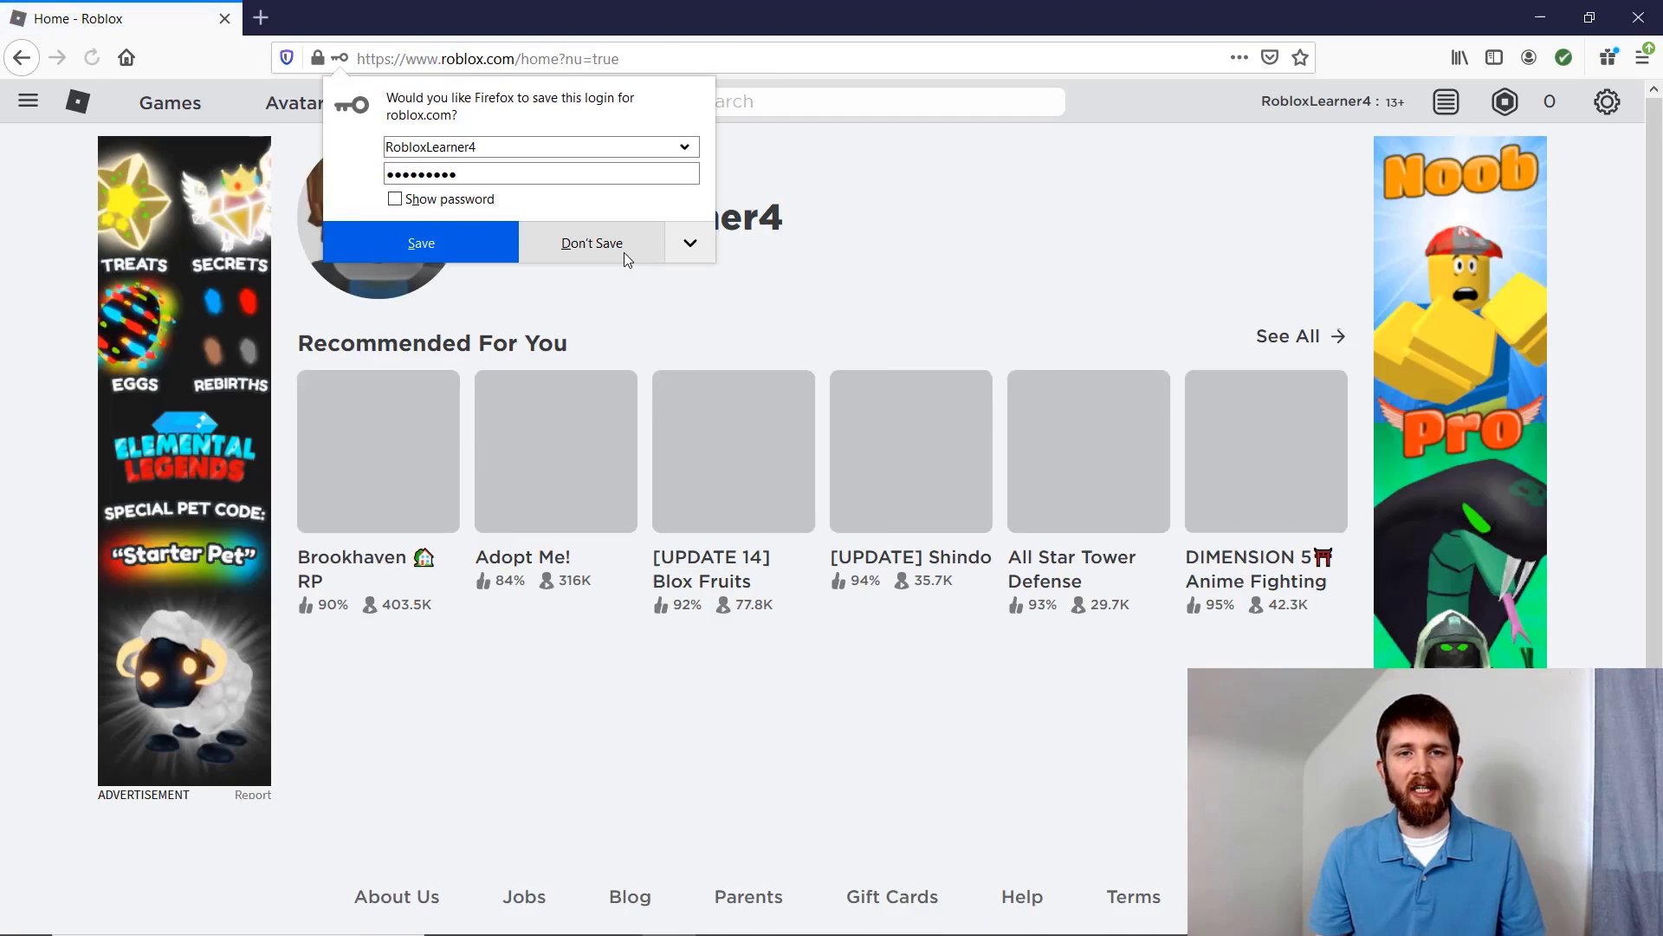
# - Decline Firefox's offer to save the roblox.com login
pyautogui.click(623, 252)
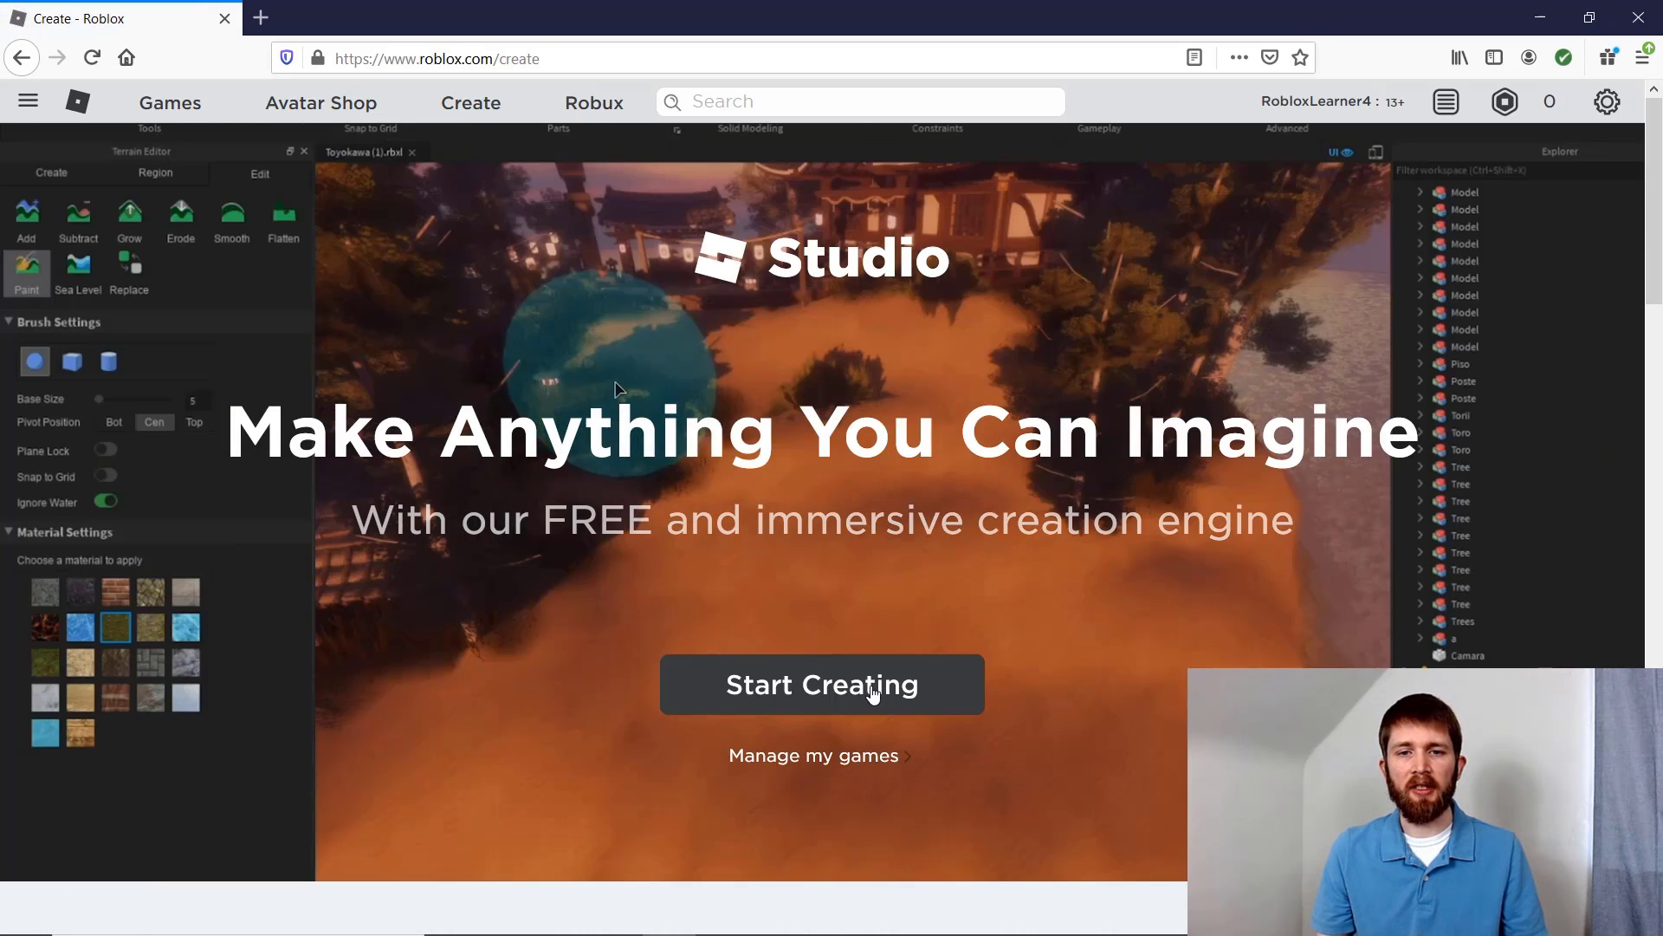
# - Download RobloxStudioLauncherBeta.exe via Start Creating and Download Studio, saving the file to disk
pyautogui.click(873, 692)
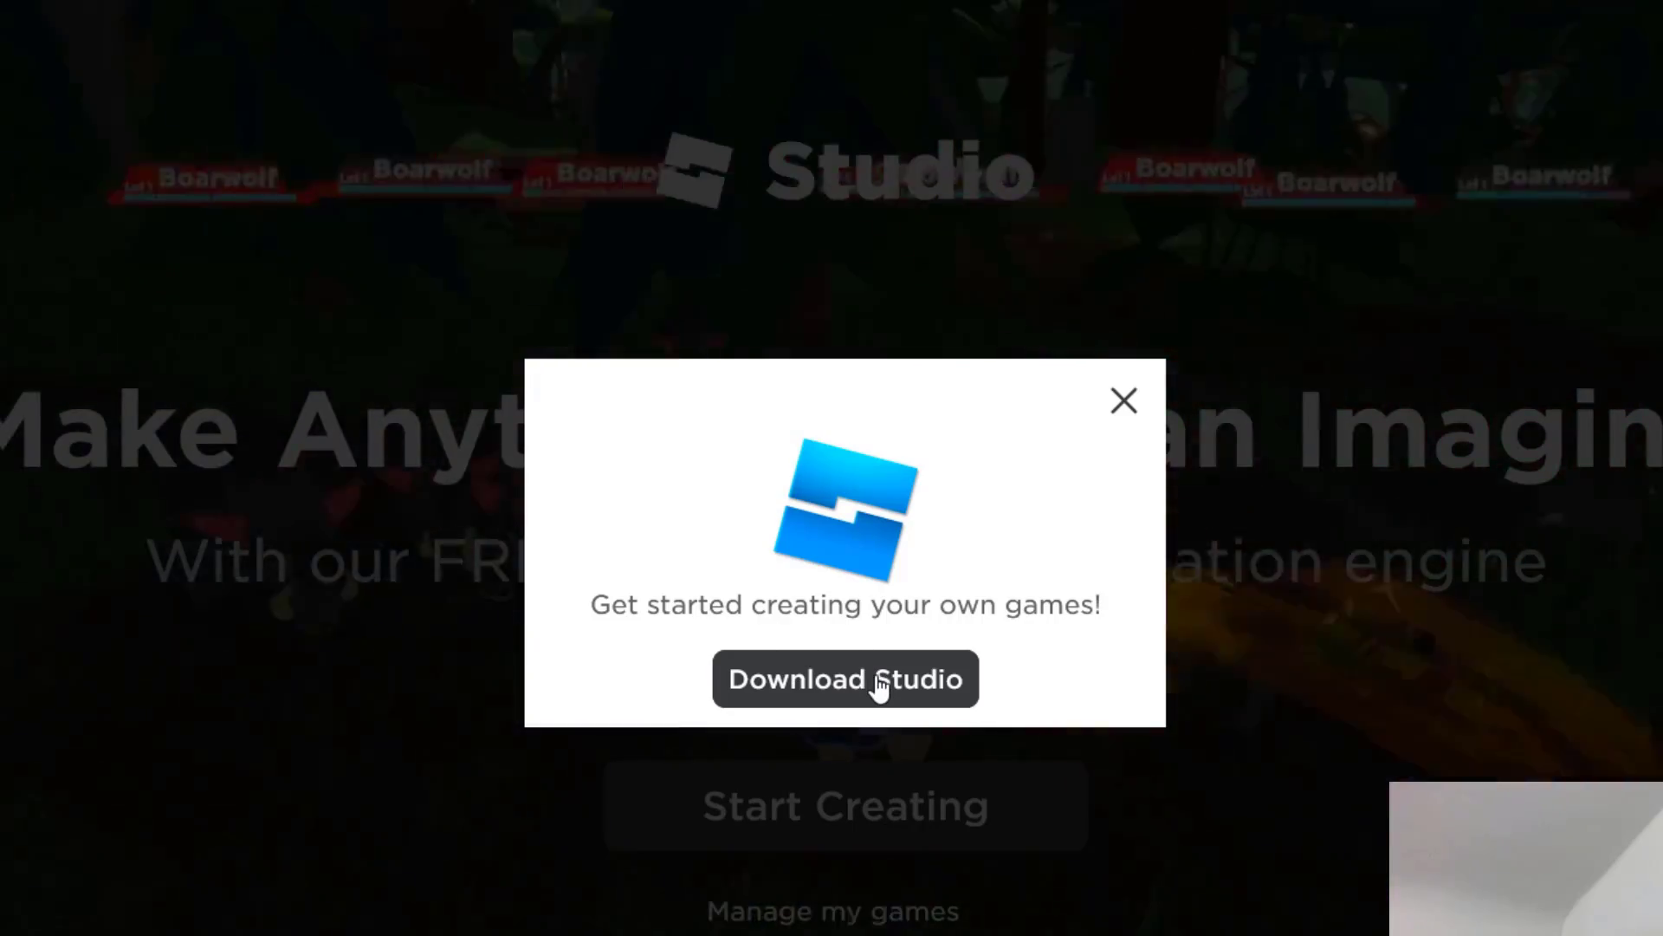
pyautogui.click(876, 685)
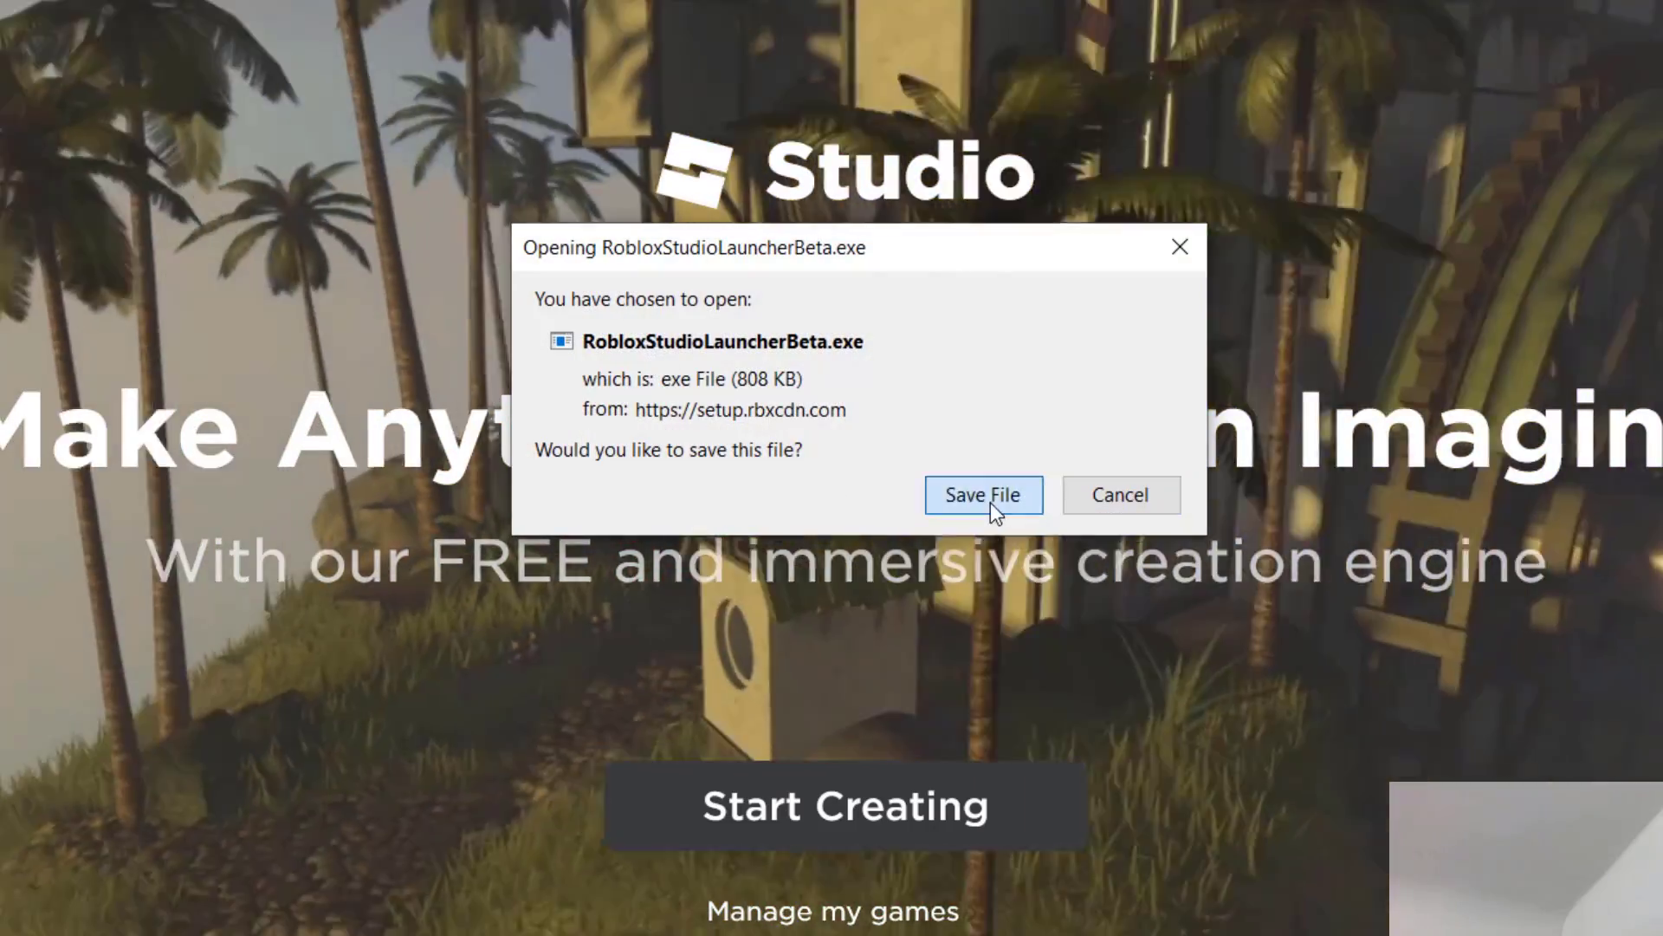
pyautogui.click(990, 495)
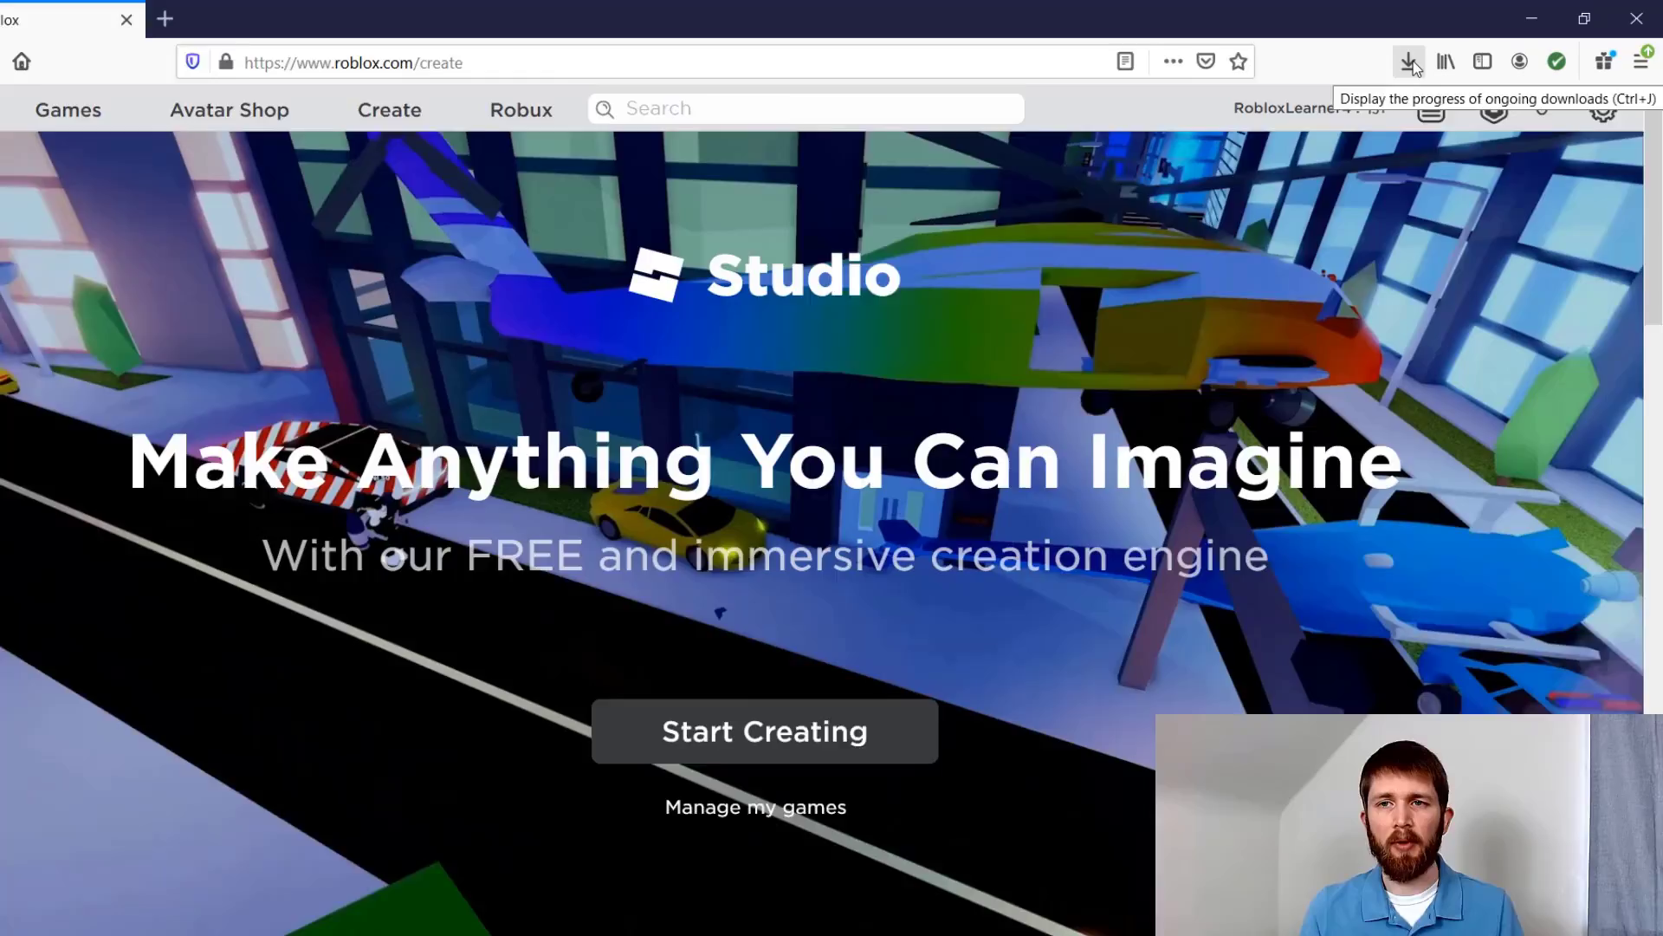
# - Open the Downloads folder holding RobloxStudioLauncherBeta(1).exe from Firefox's downloads list
pyautogui.click(1432, 57)
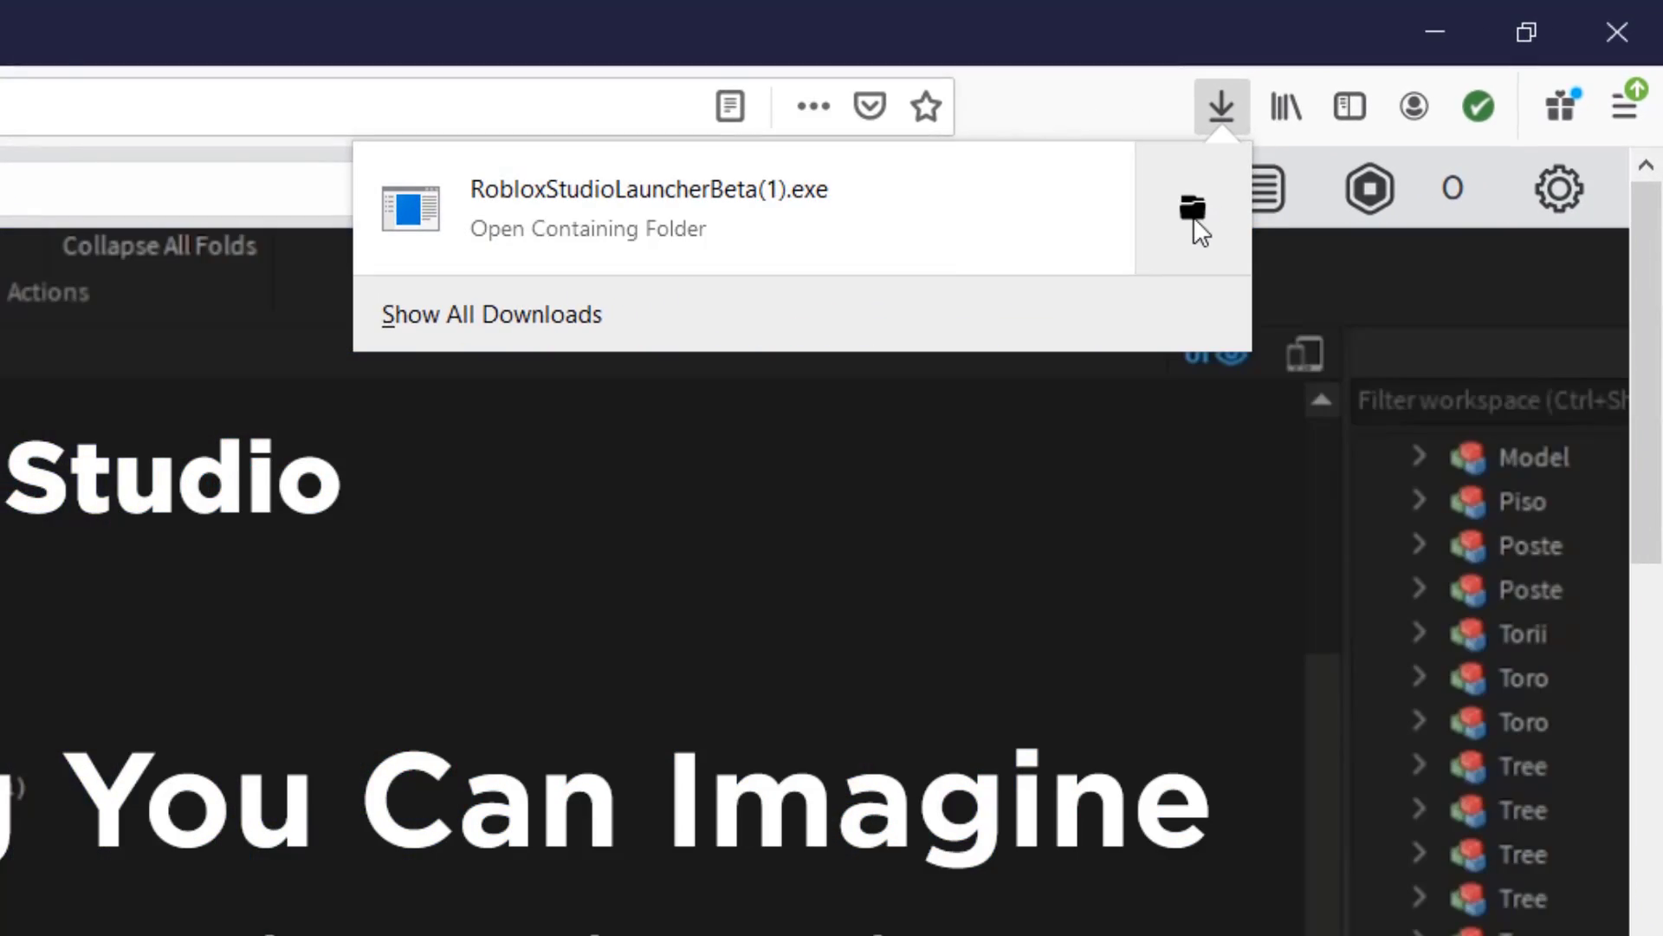
pyautogui.click(1194, 216)
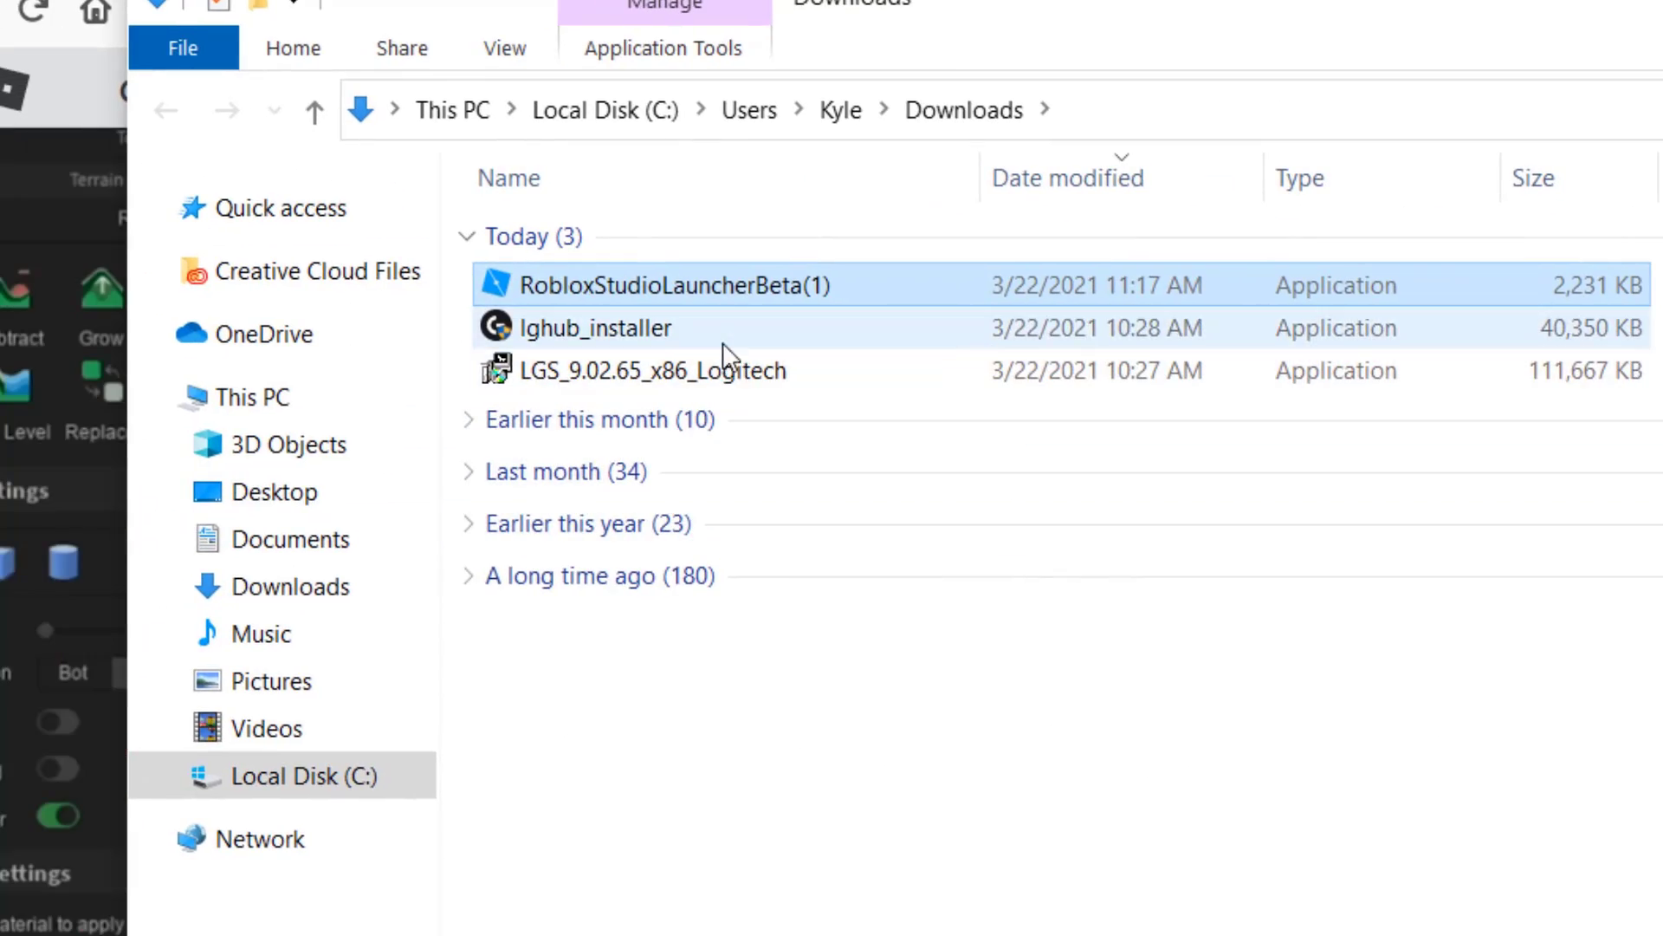
# - Run RobloxStudioLauncherBeta(1) to install Roblox Studio and open its template gallery
pyautogui.doubleClick(630, 290)
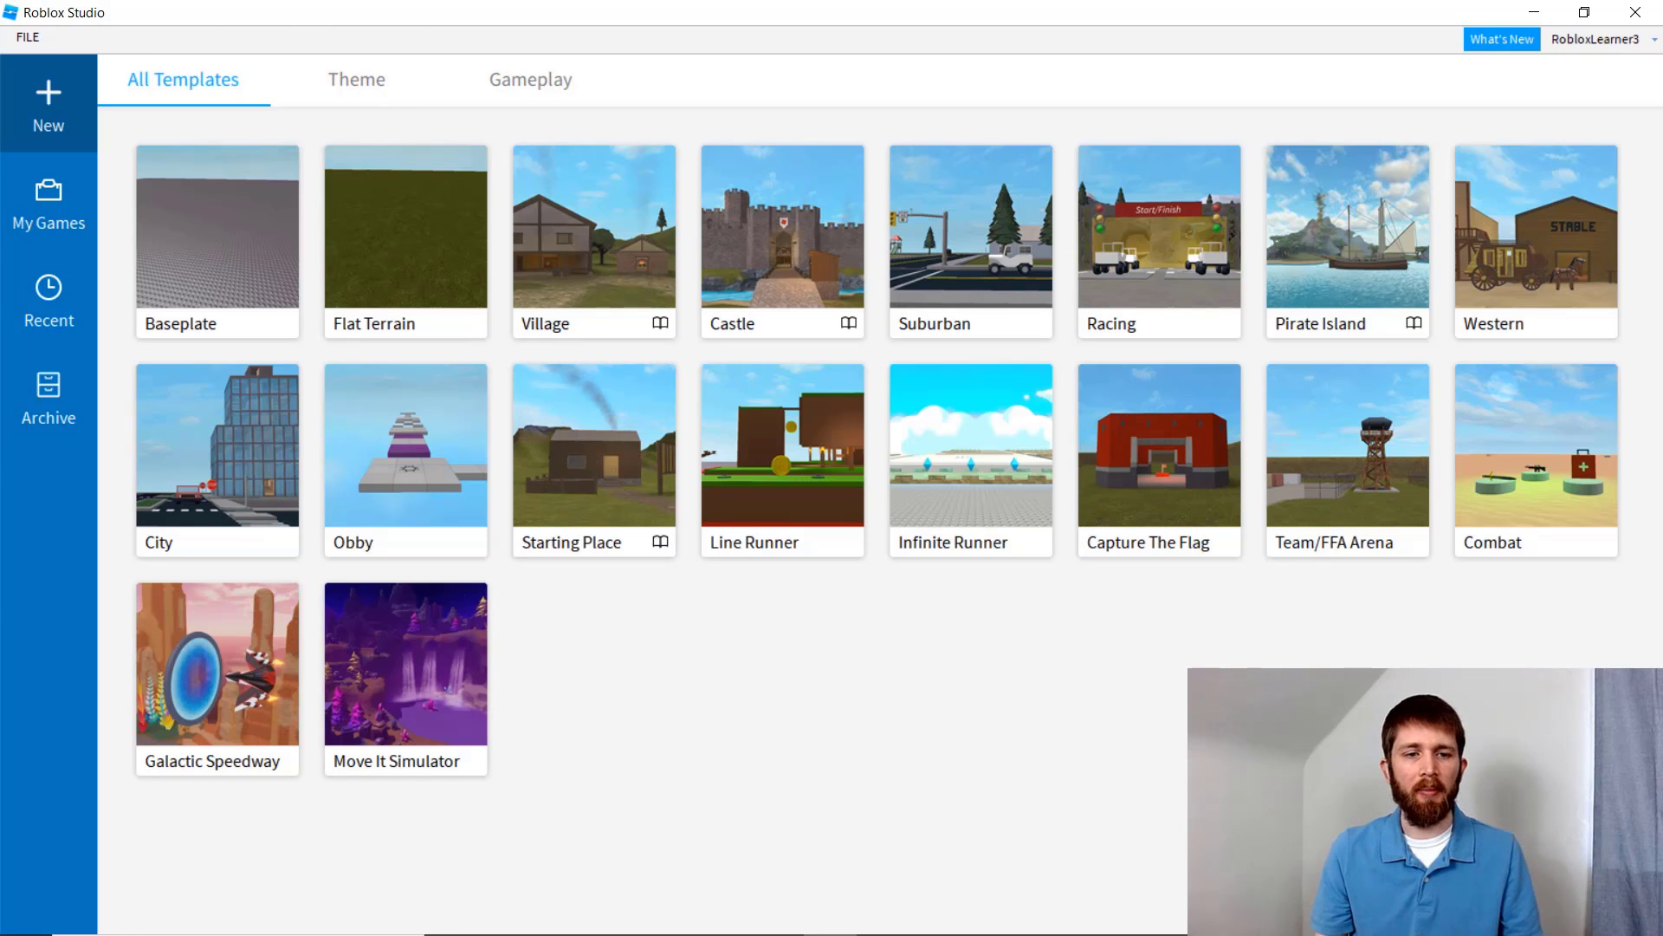
# - Launch Roblox Studio from the Roblox folder under R in the Start menu's app list
pyautogui.click(11, 926)
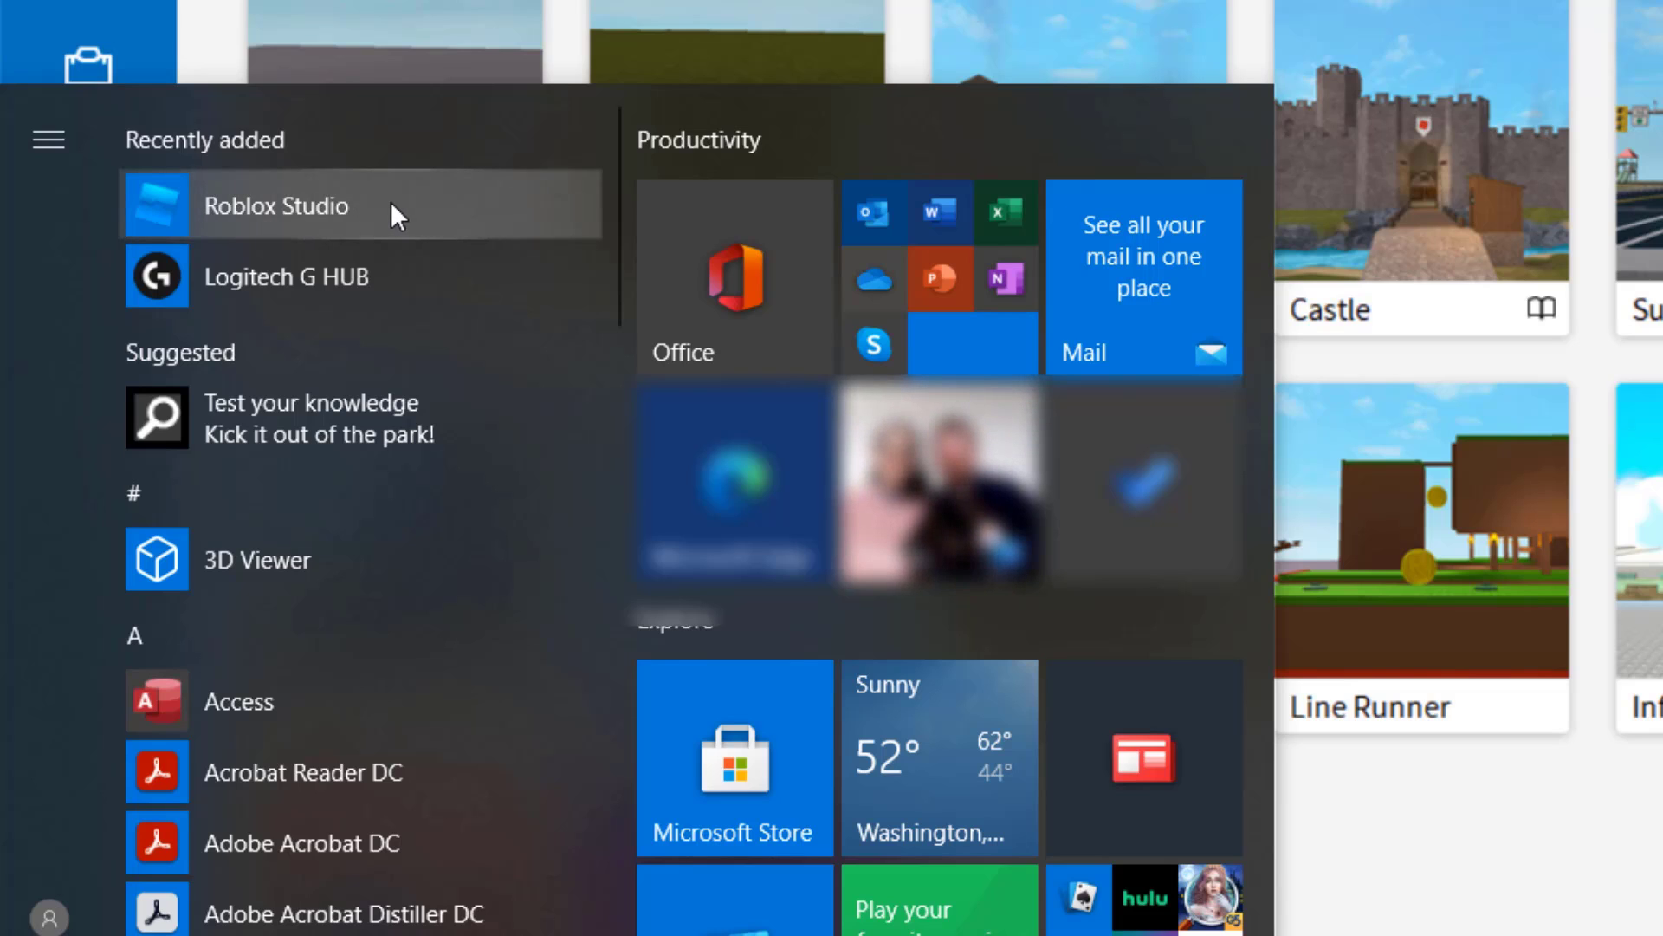
pyautogui.click(267, 616)
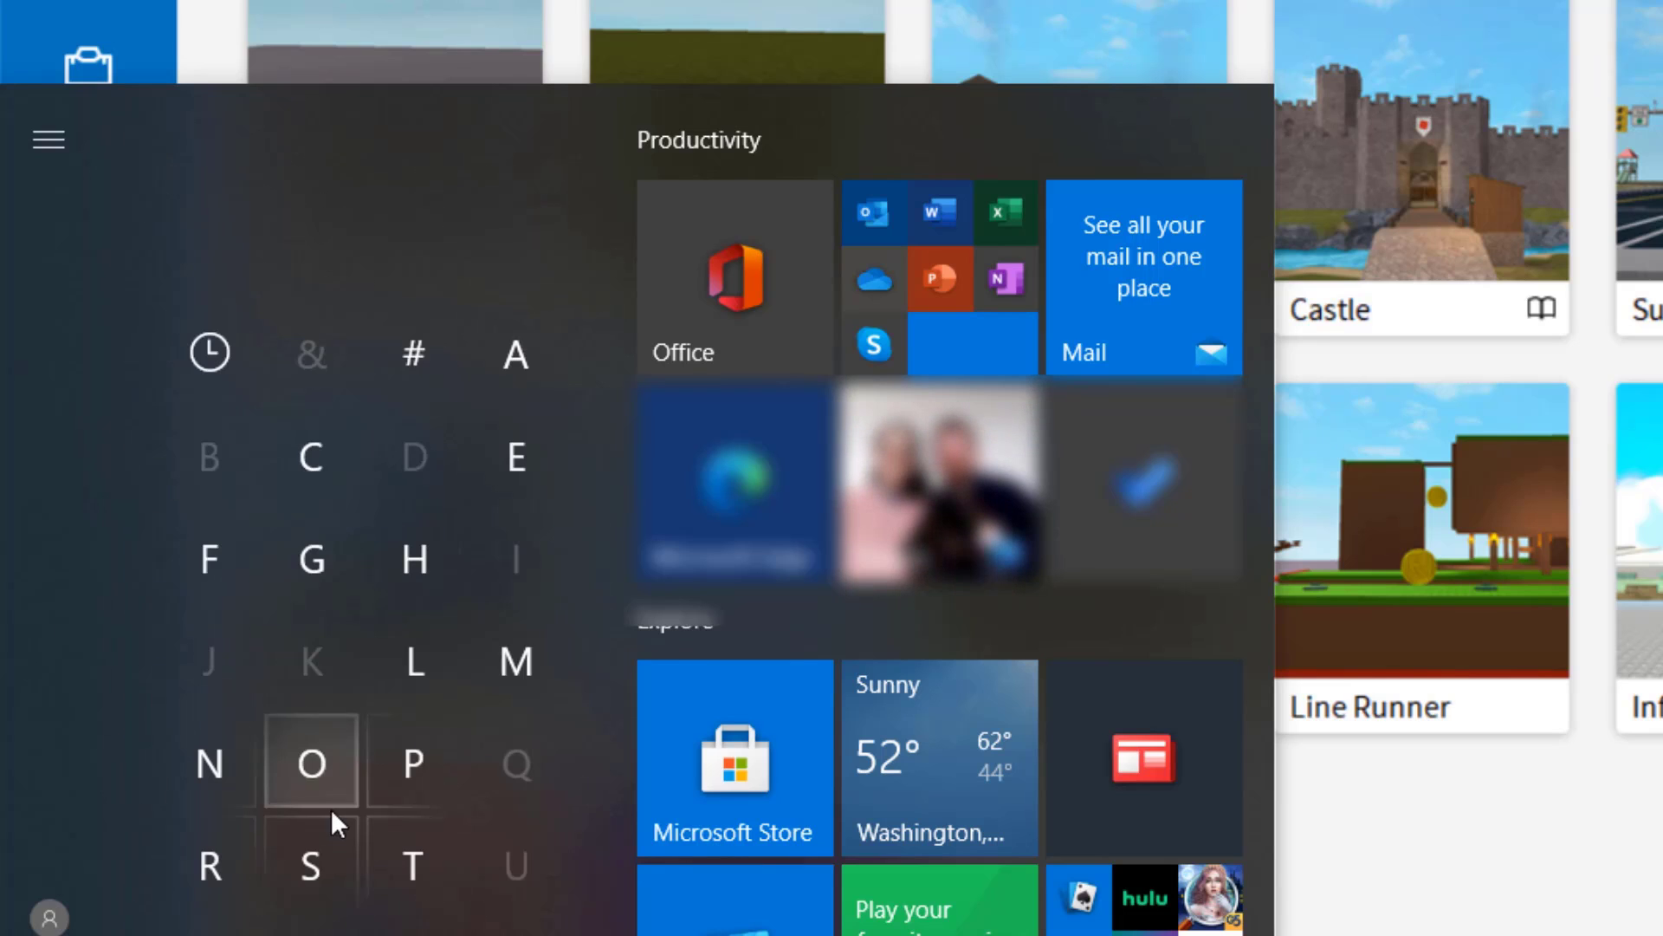
pyautogui.click(228, 868)
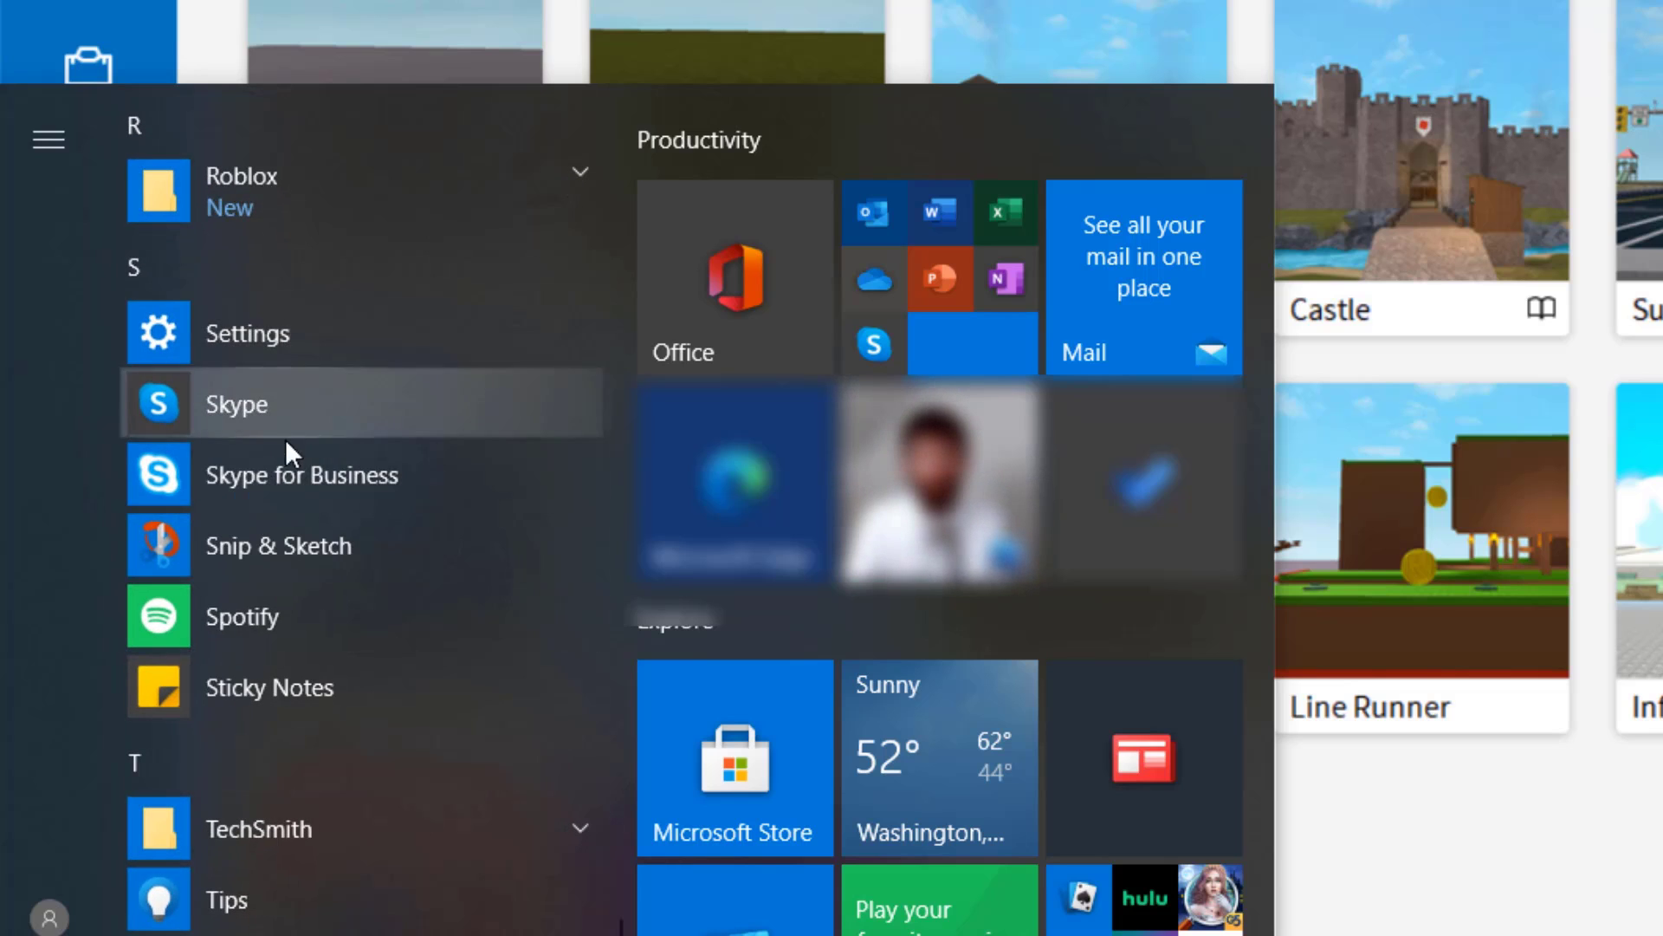
pyautogui.click(310, 199)
pyautogui.click(307, 263)
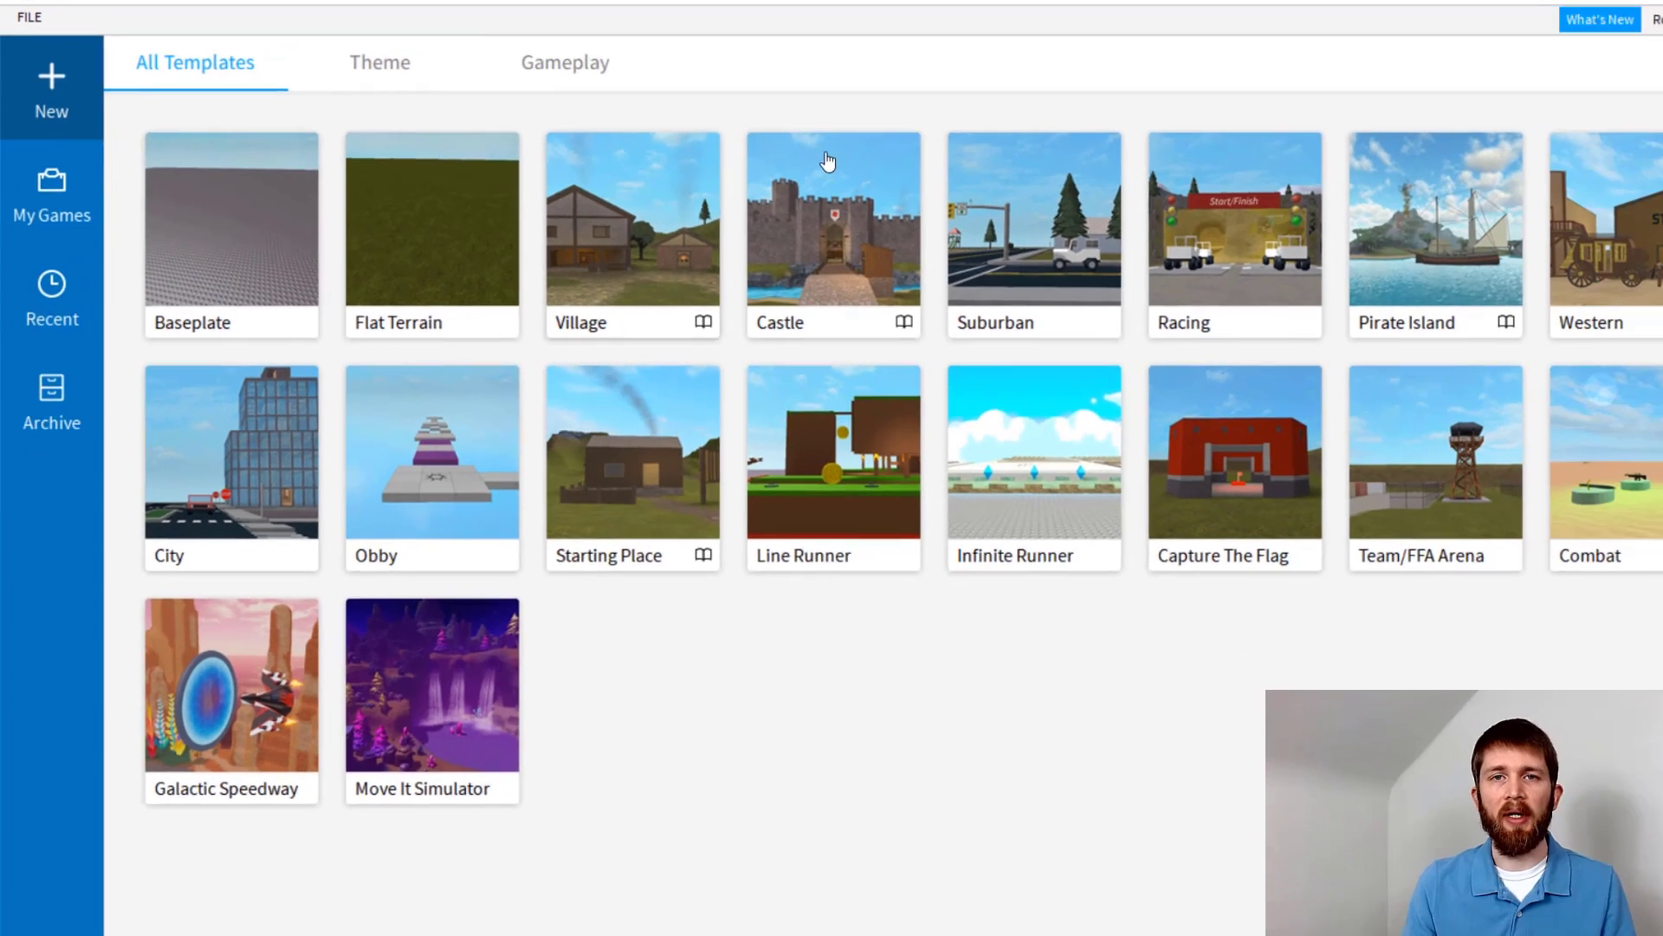